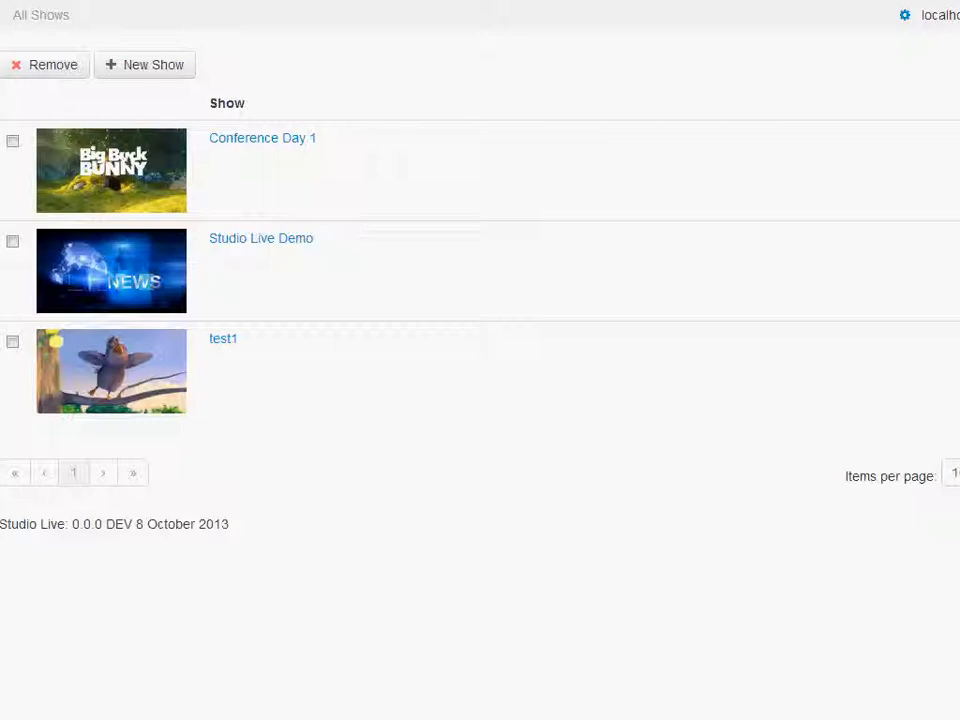
Create a show named Studio Live Setup and open it
click(157, 72)
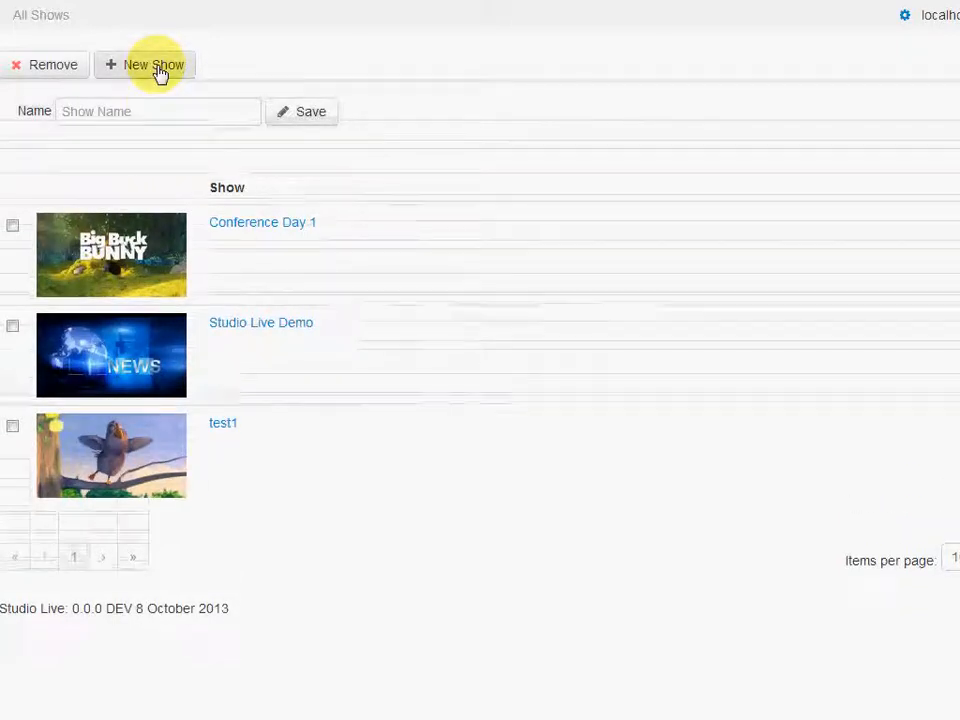
click(170, 109)
text(Studio Live Setup)
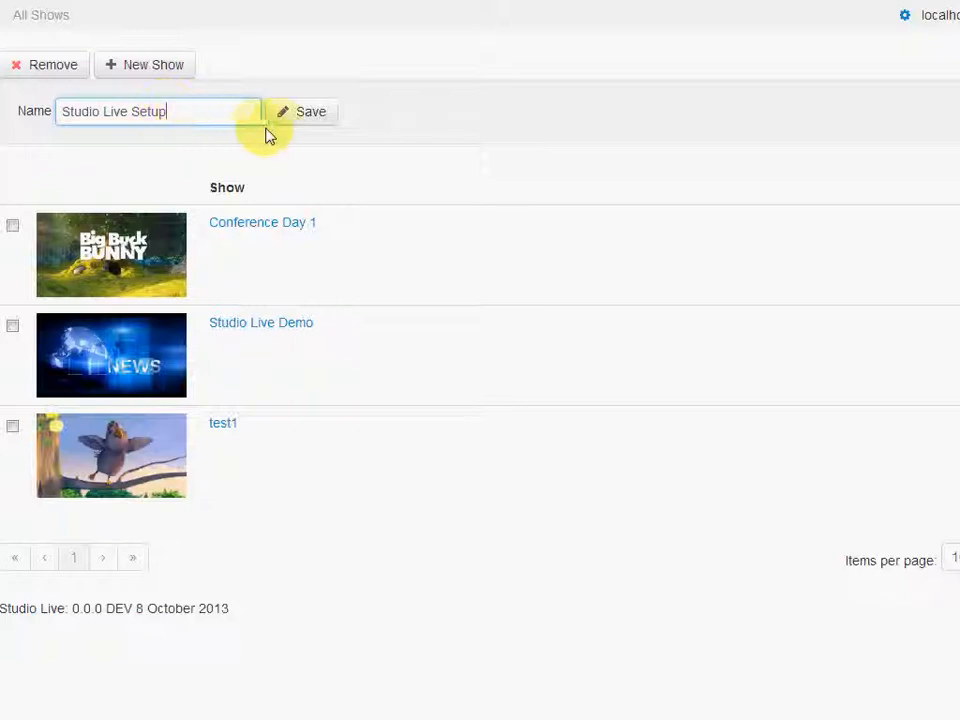
click(301, 114)
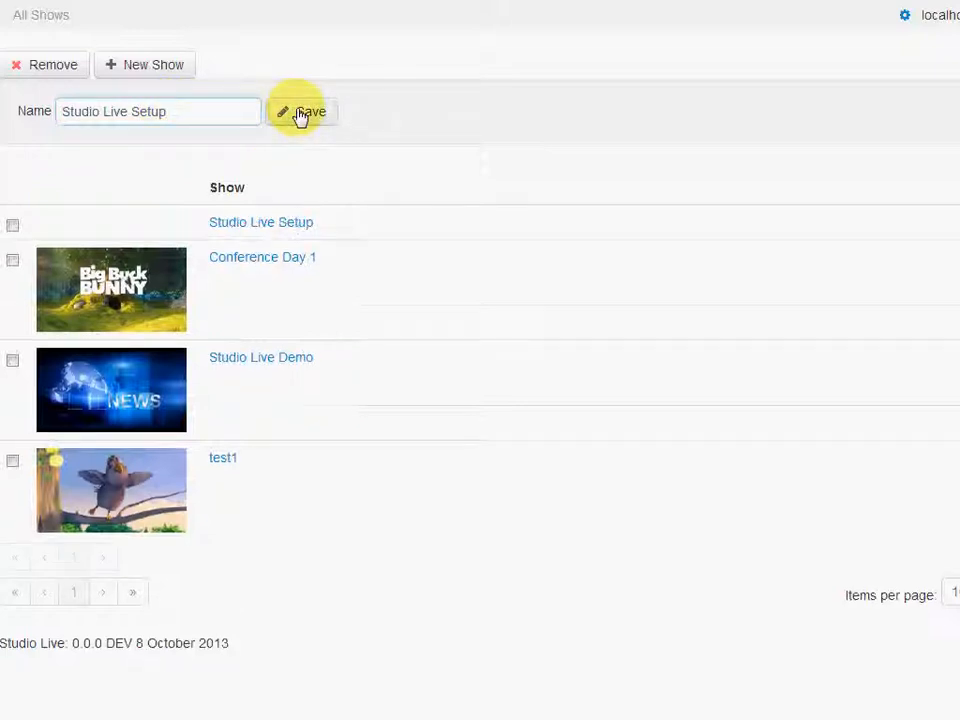
click(287, 222)
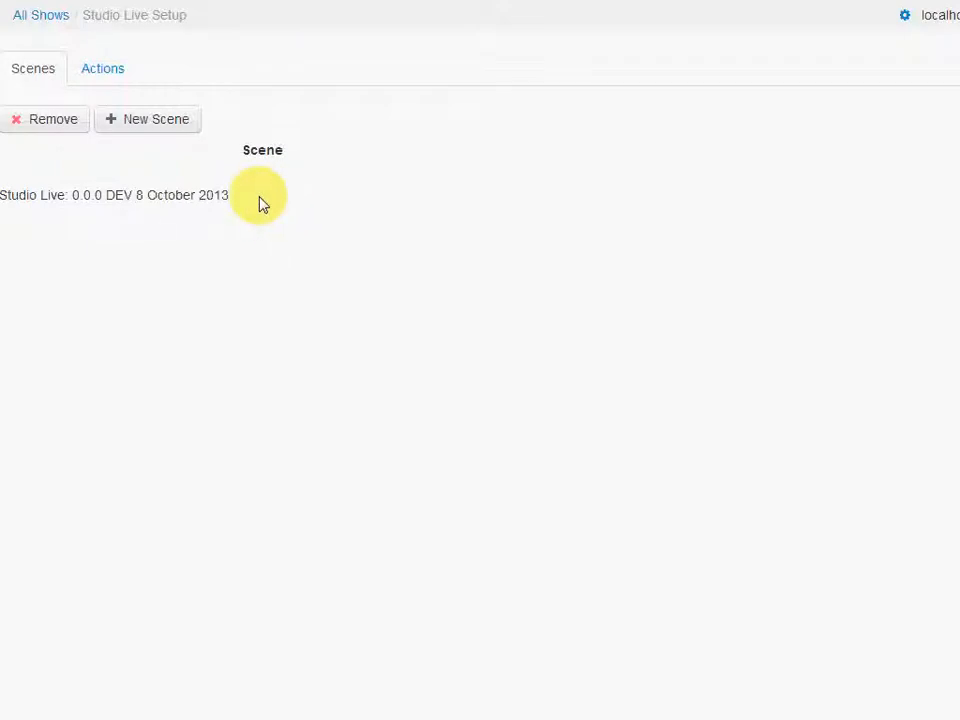
Add an action named Big Buck Bunny to the Studio Live Setup show
click(104, 67)
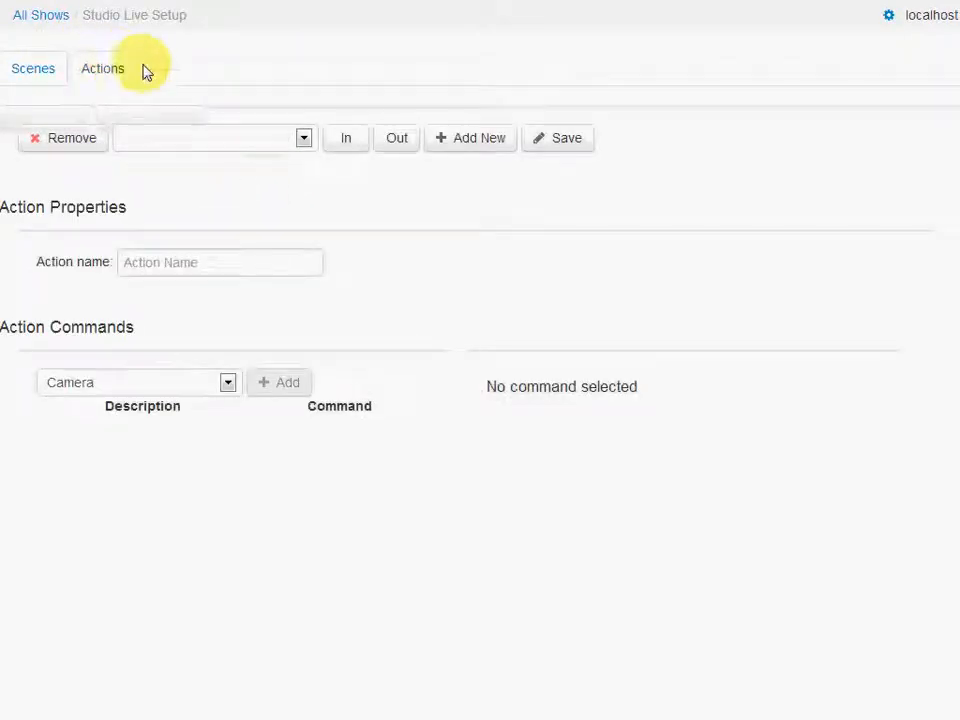
click(465, 140)
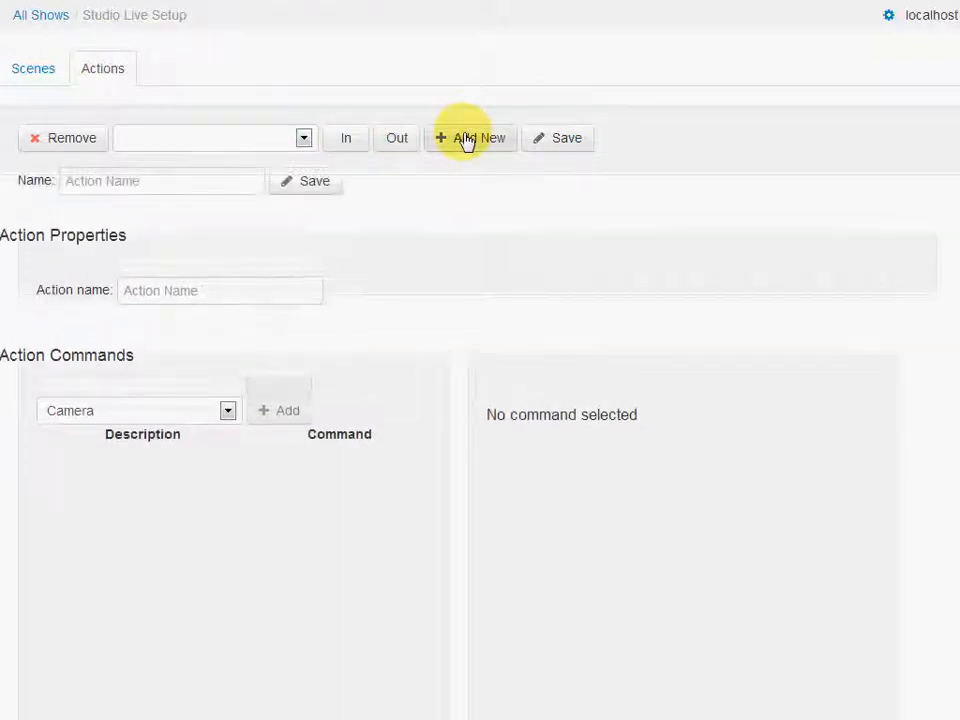
click(175, 176)
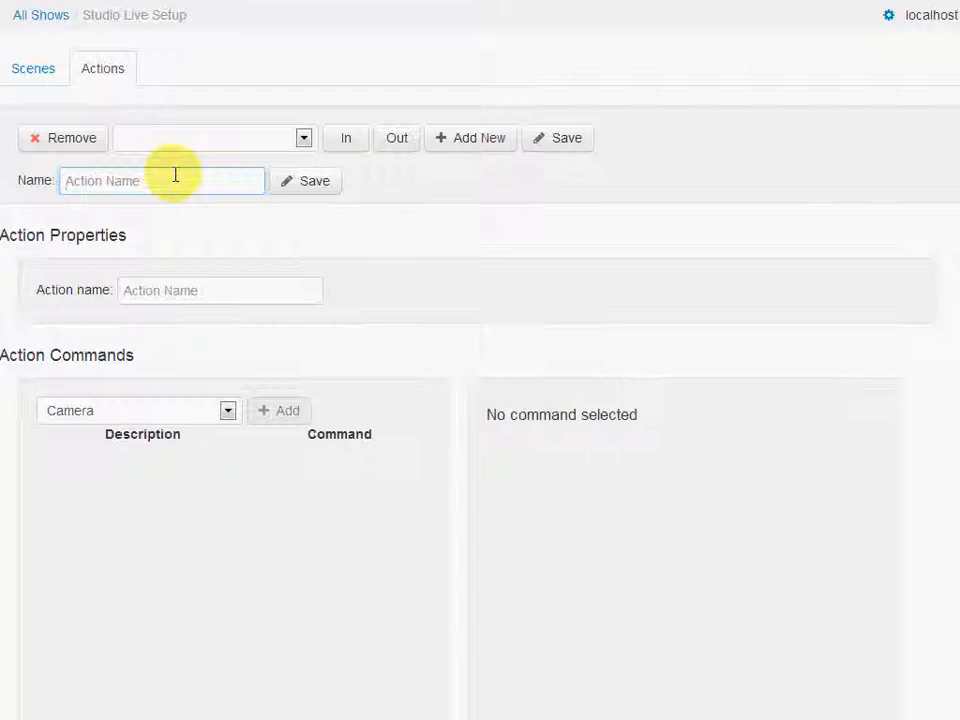
text(Big b)
key(BackSpace)
text(Buck Bu)
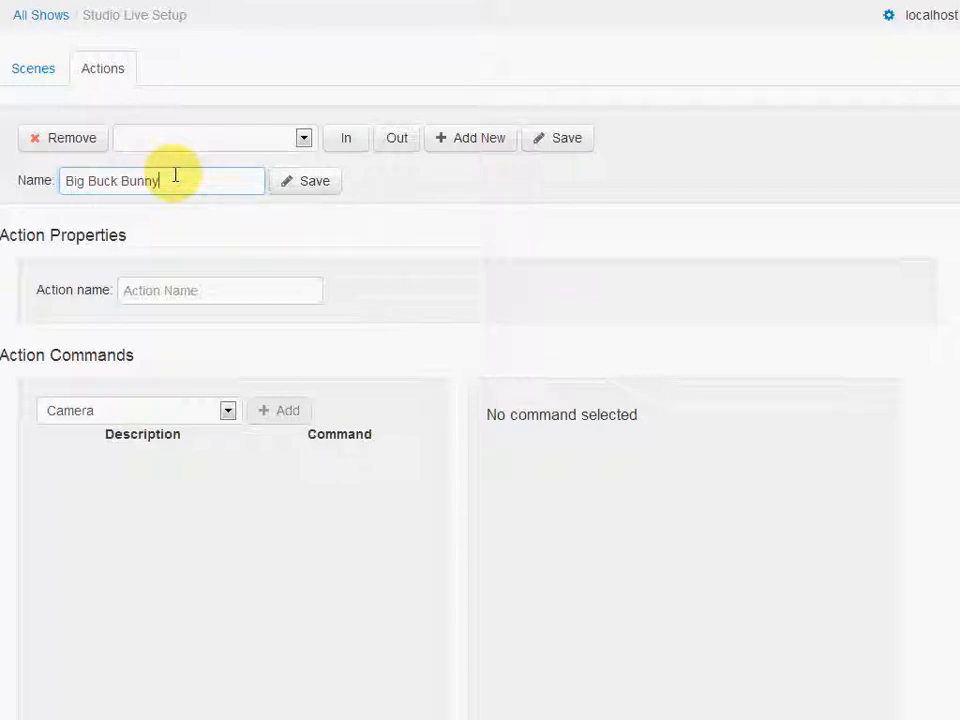
text(nny)
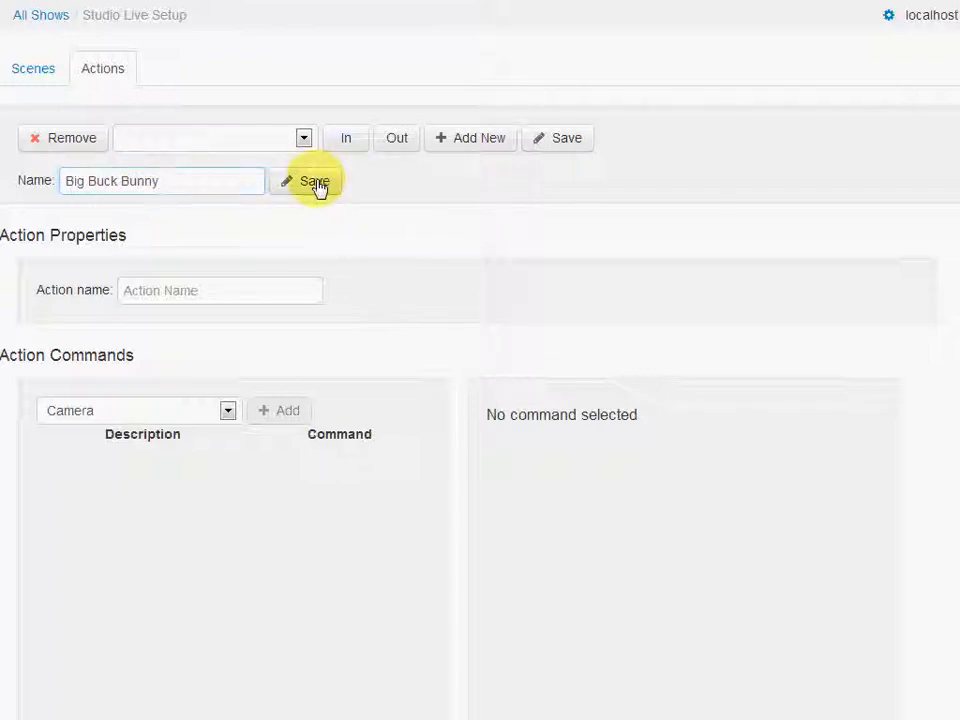
click(316, 184)
click(478, 148)
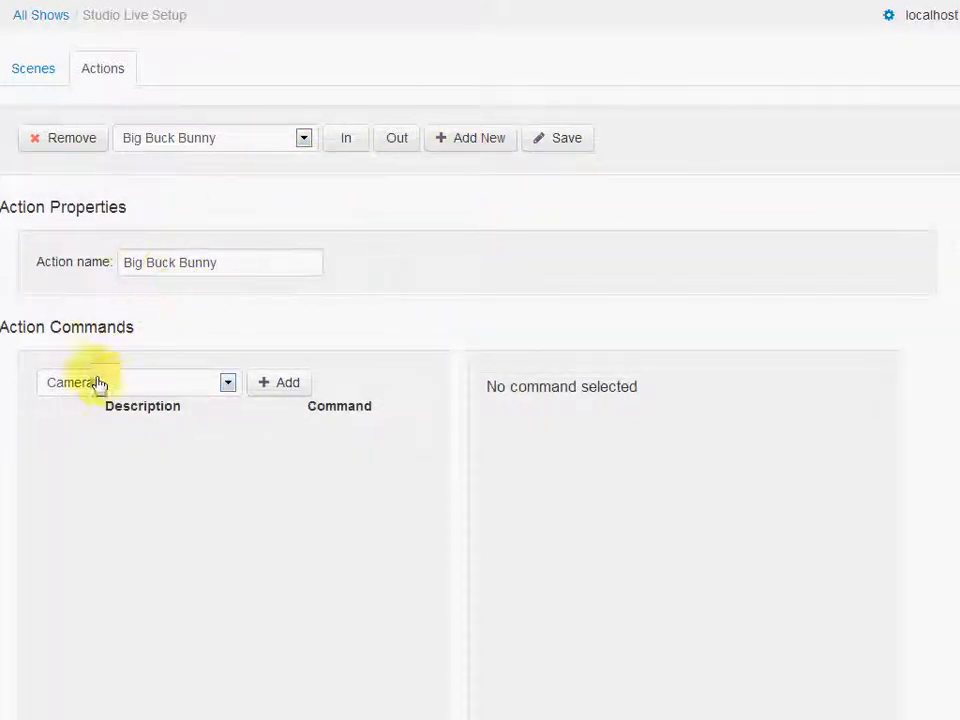
Add a Video input command to the Big Buck Bunny action
click(228, 383)
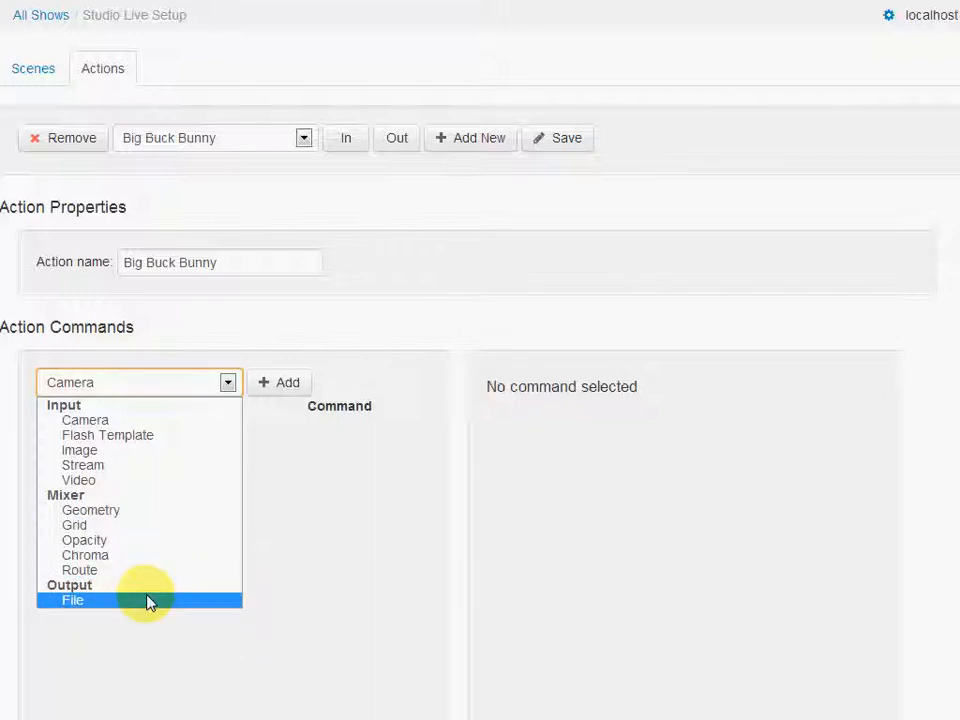
click(142, 489)
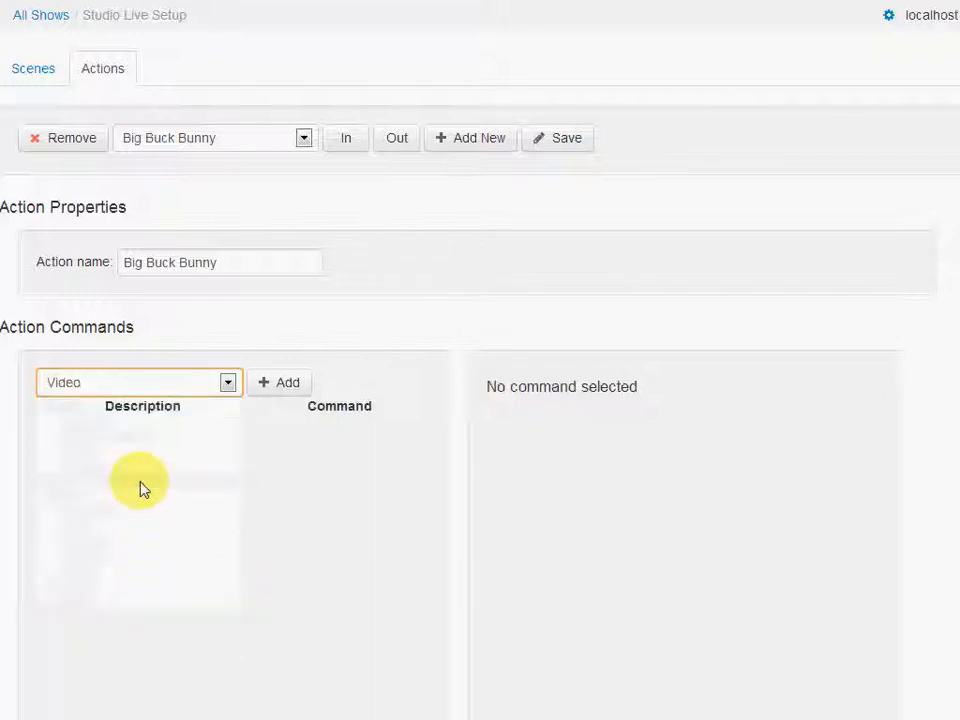
click(284, 388)
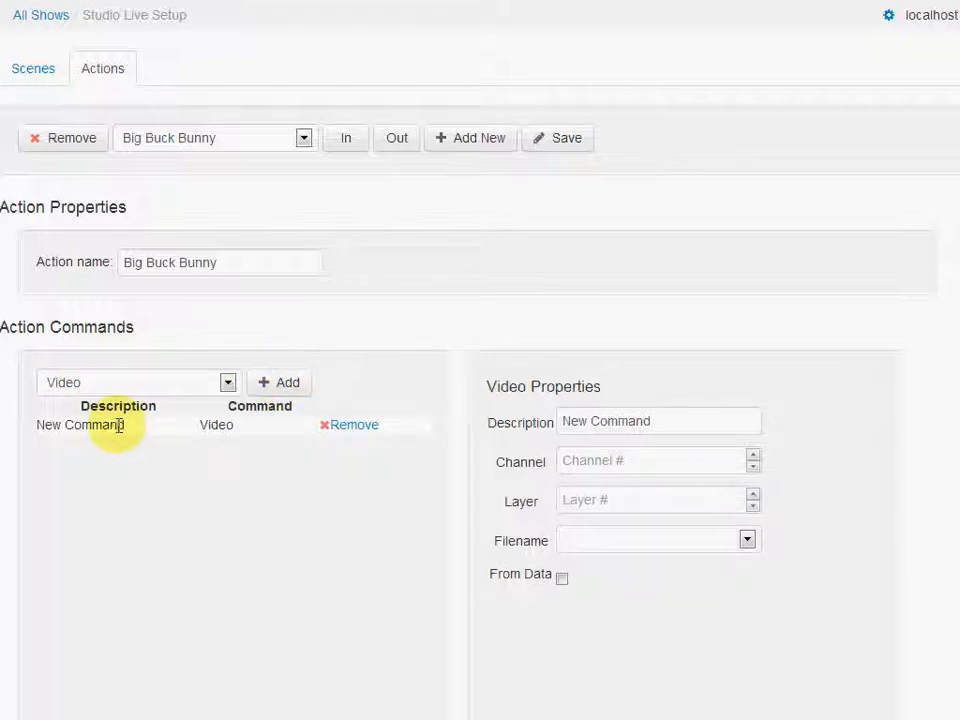
Set the Video command to channel 1, layer 2 and file BIGBUCKBUNNY, and save the action
click(753, 455)
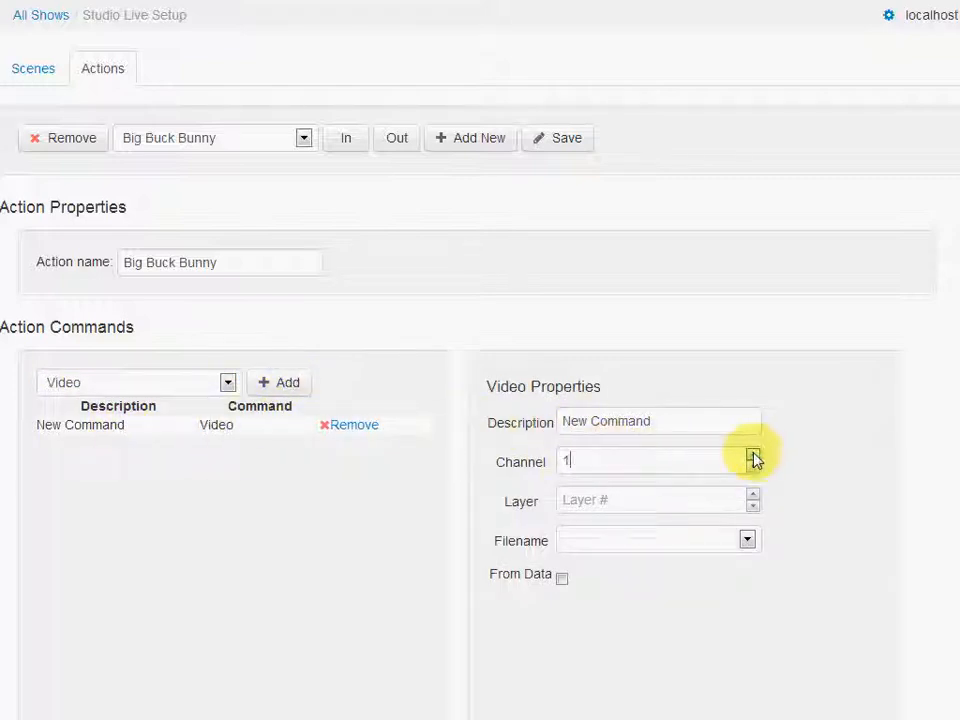
double_click(752, 494)
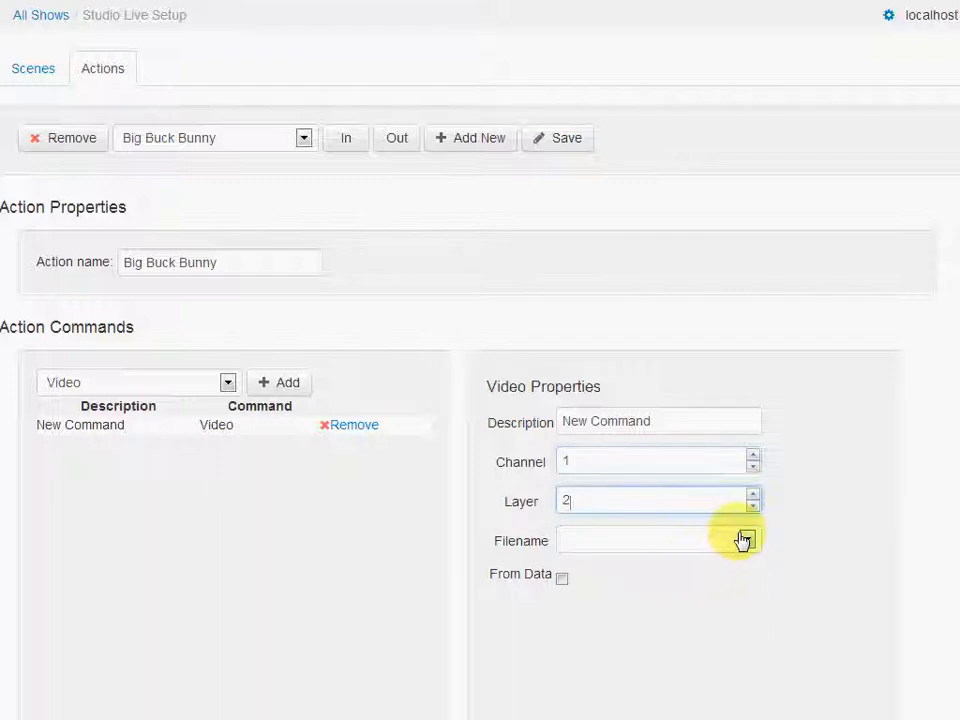
click(746, 540)
click(700, 592)
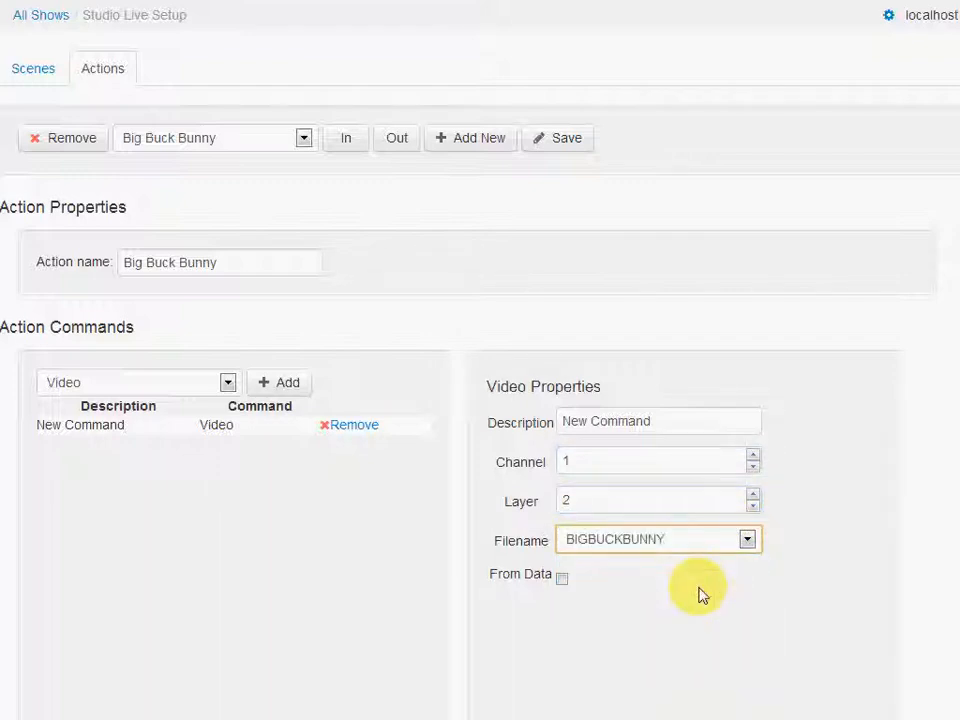
click(560, 137)
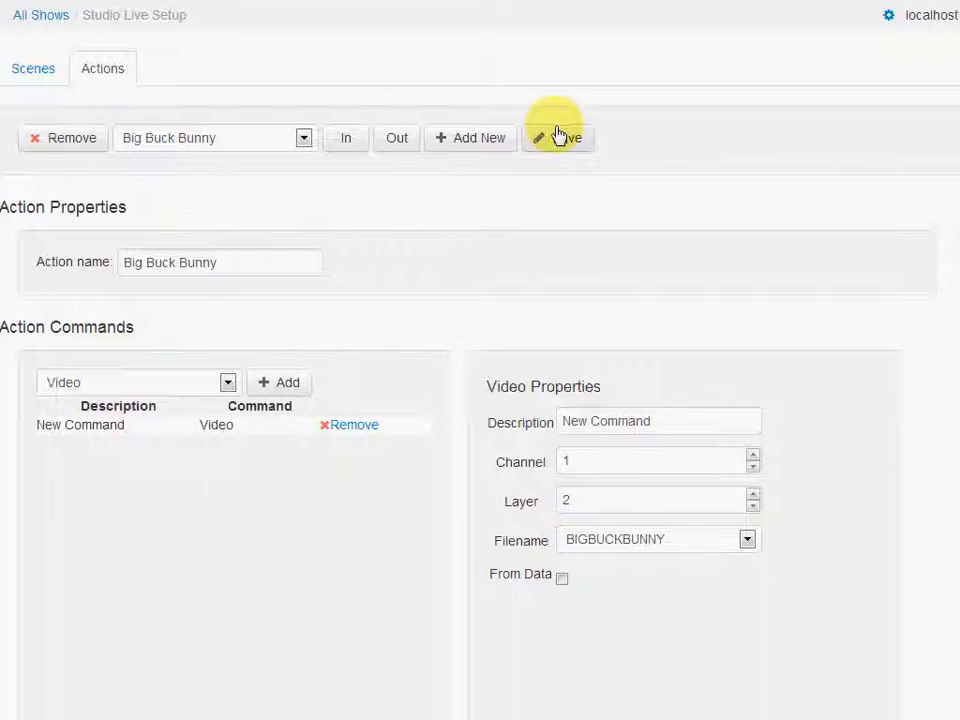
Add a second action named Title to the show
click(472, 146)
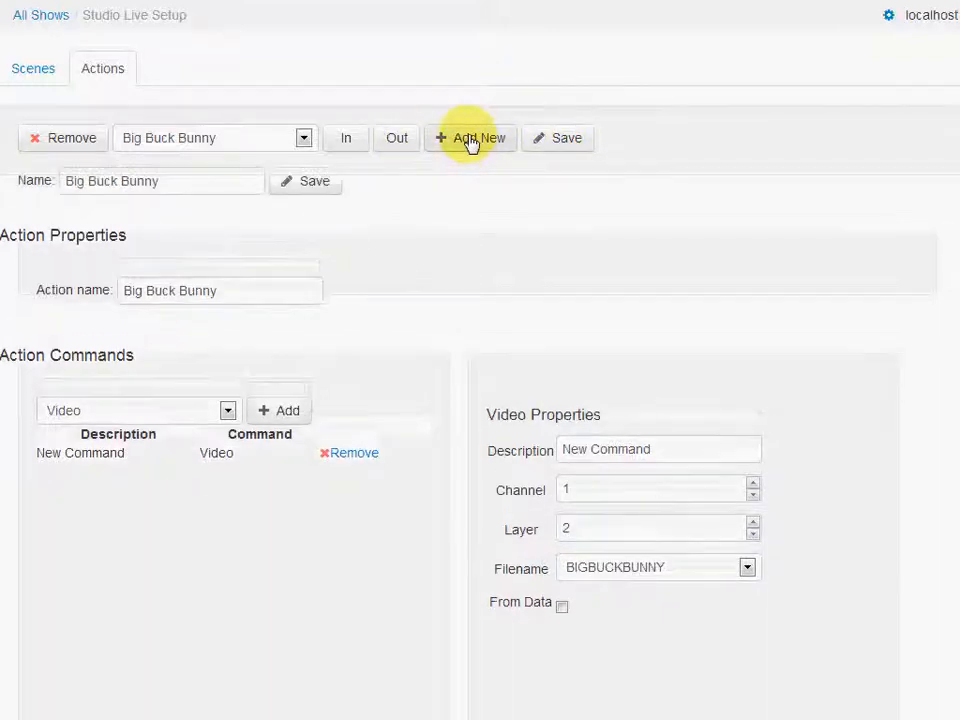
click(186, 180)
key(ctrl+a)
text(Title)
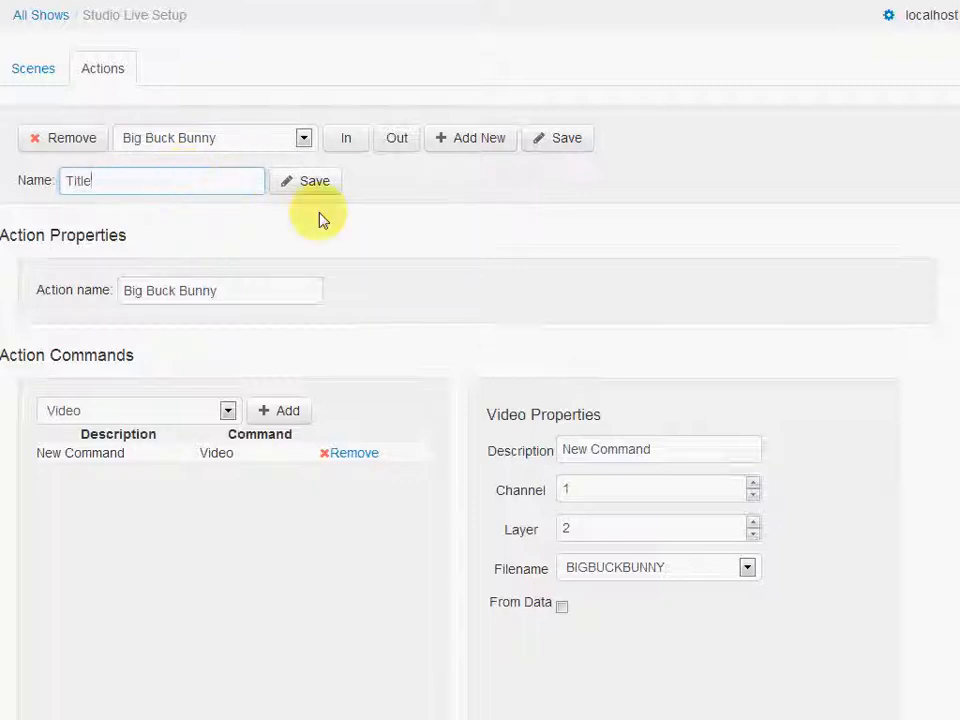
click(310, 188)
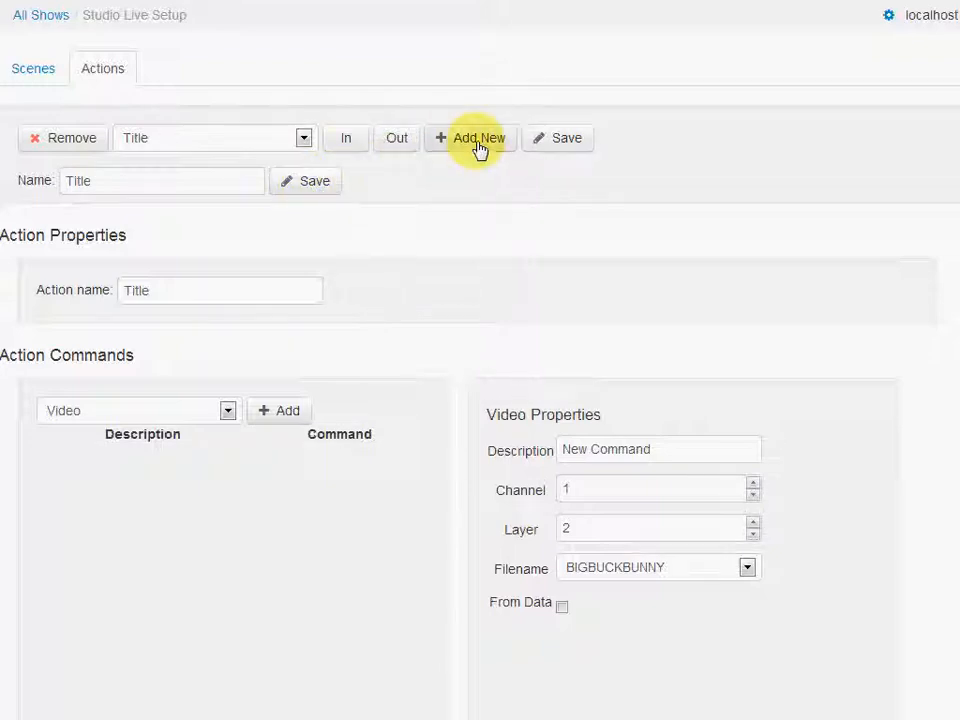
Add a third action named LT Up Next to the show
click(113, 180)
double_click(103, 182)
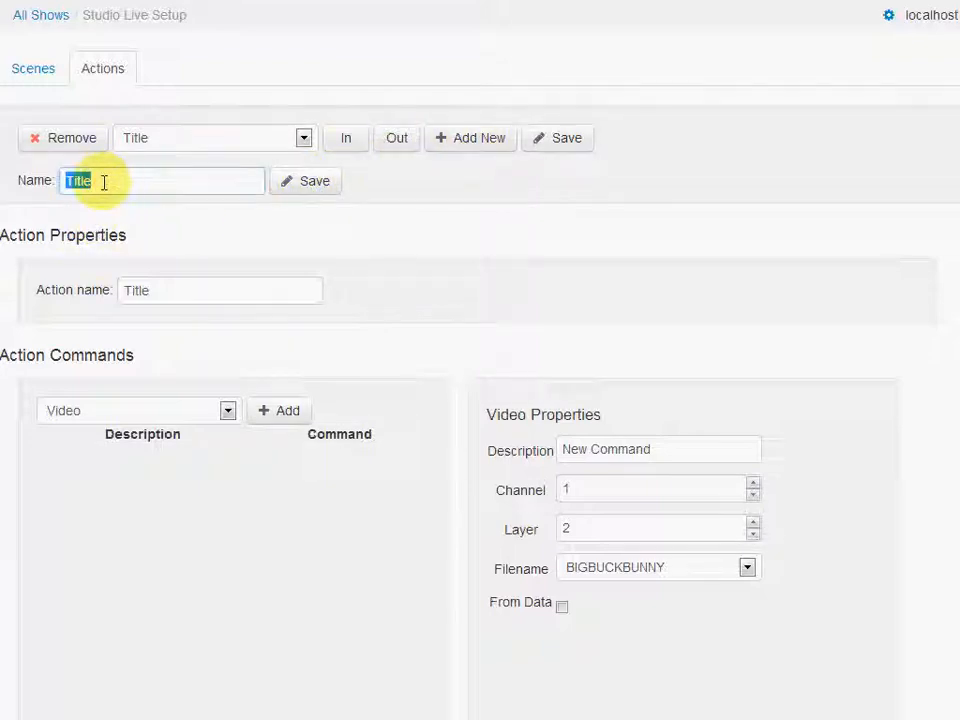
text(L)
text(TD)
key(BackSpace)
key(BackSpace)
text(T Up Next)
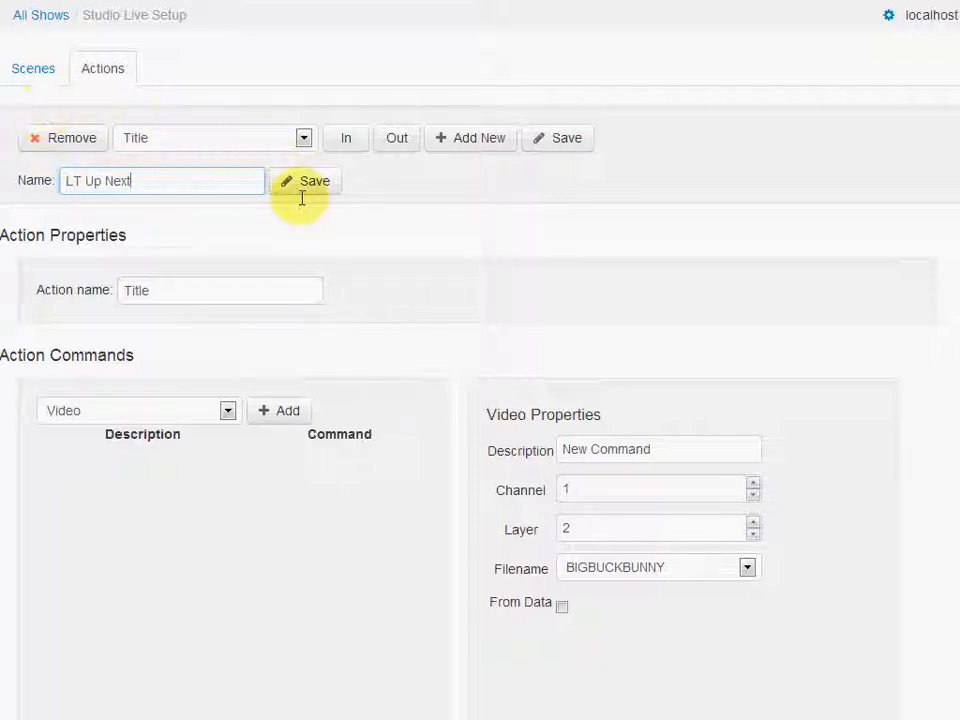
click(302, 137)
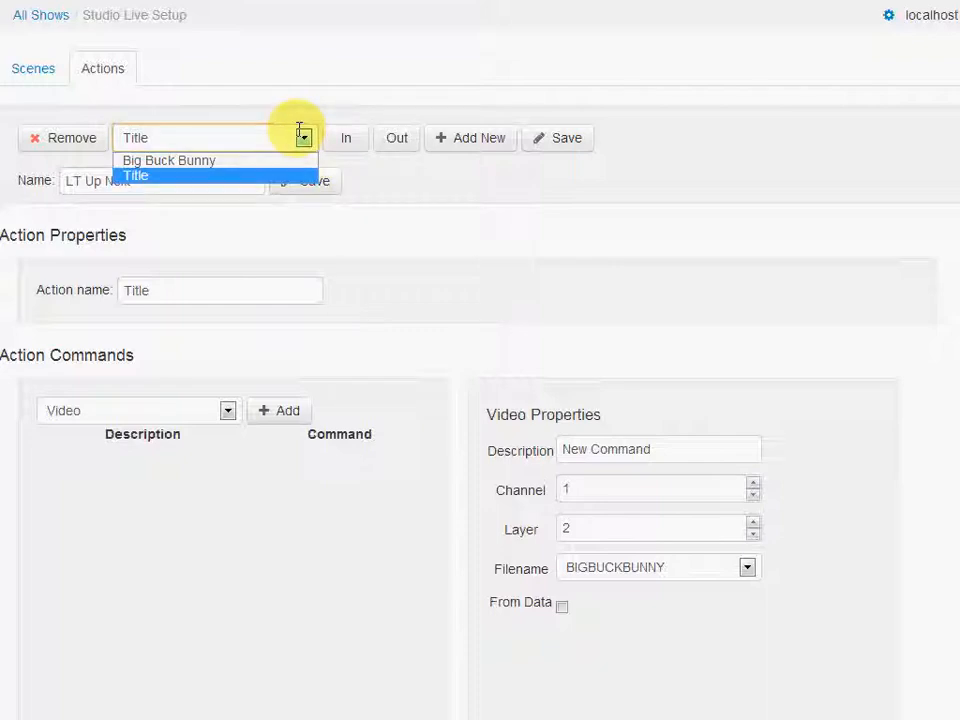
click(299, 130)
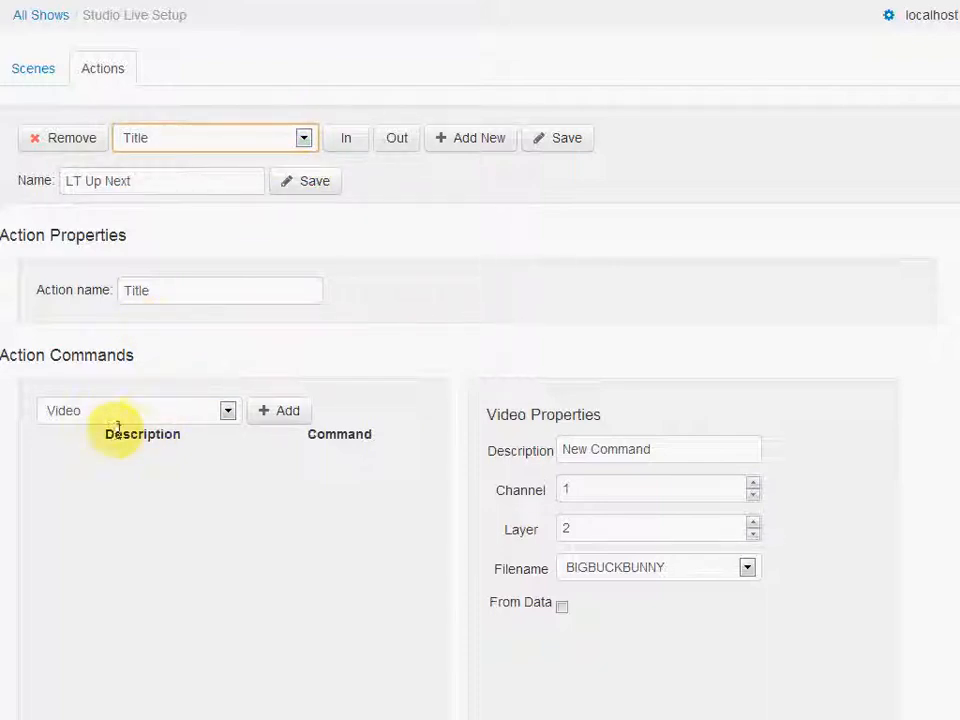
click(304, 138)
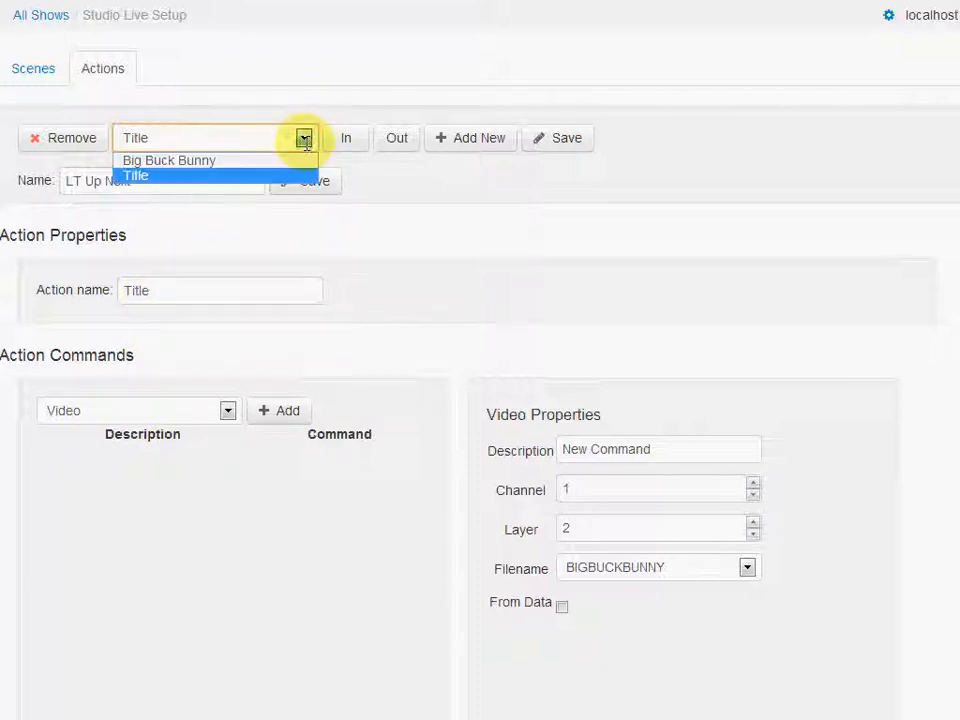
click(302, 136)
click(464, 141)
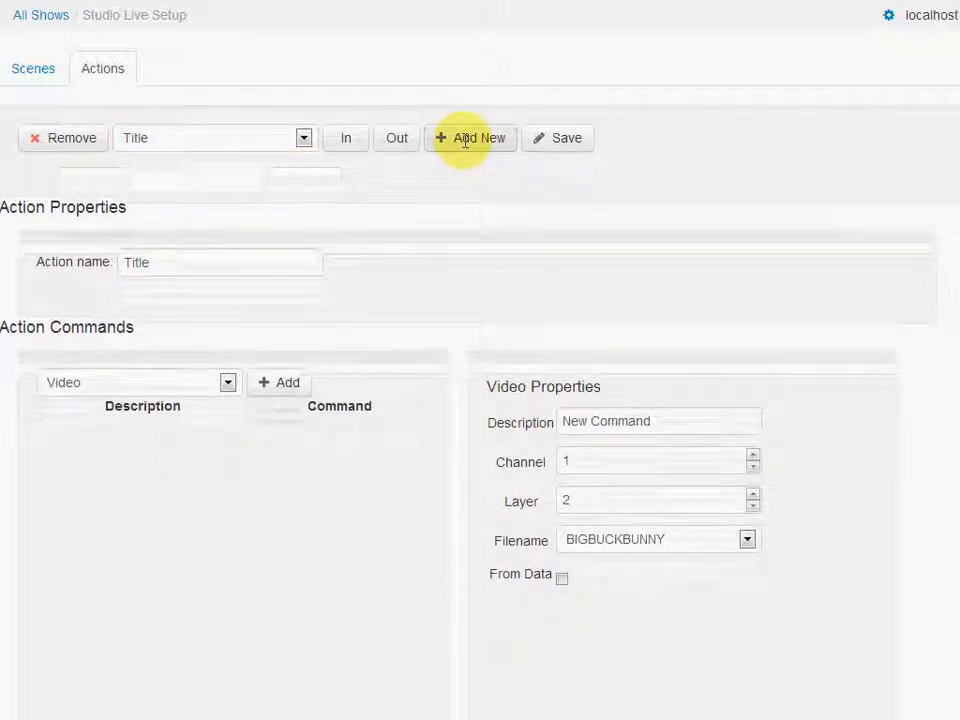
text(LT Up Next)
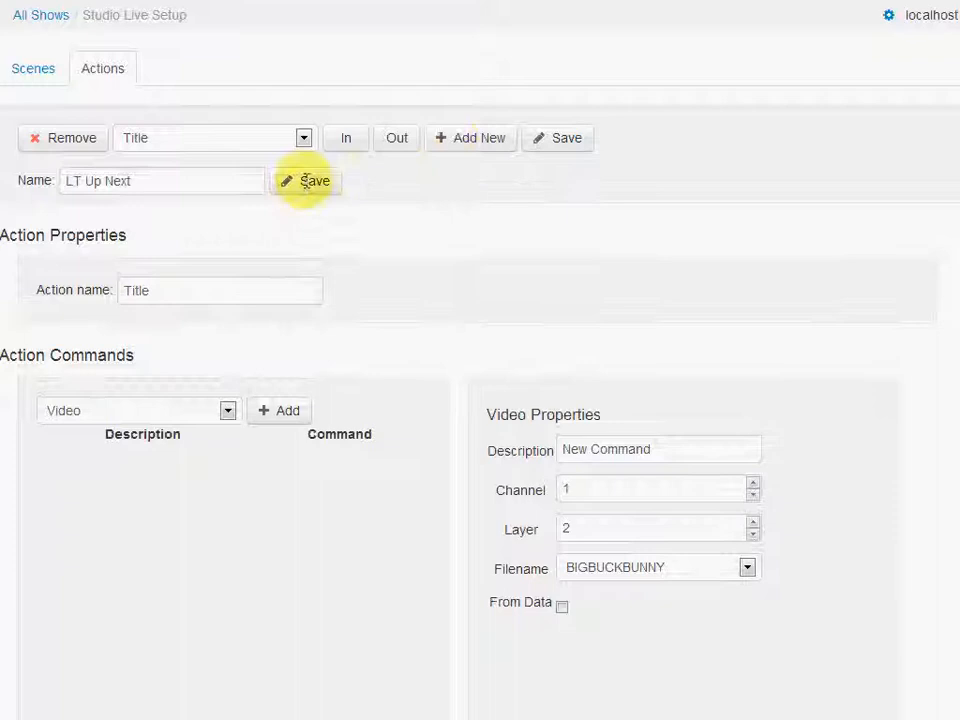
click(311, 181)
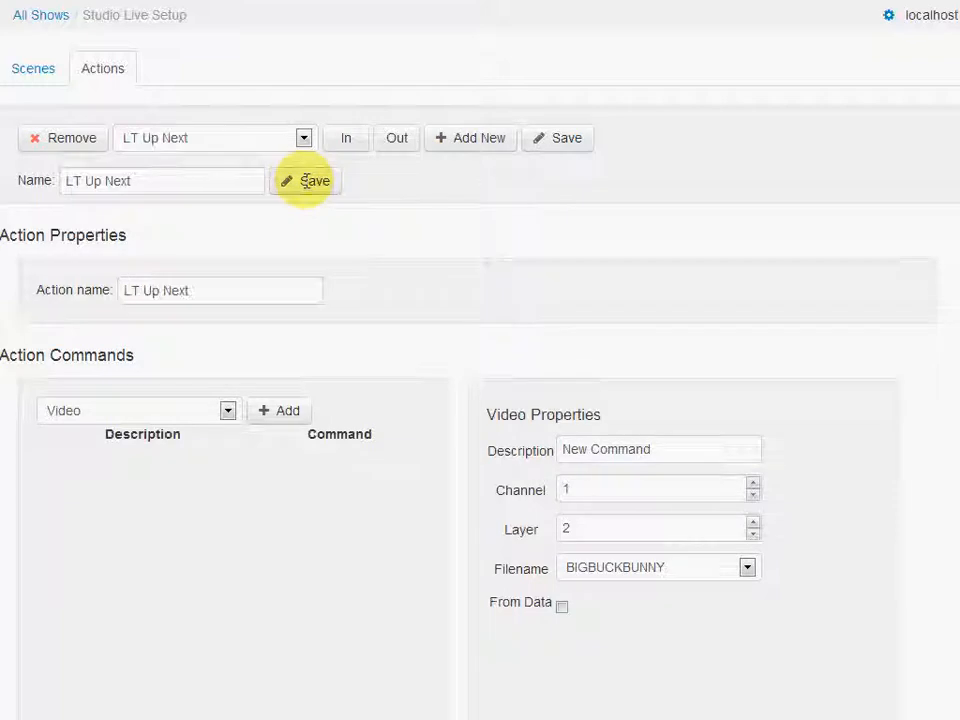
Switch to the Title action and add a Flash Template command to it
click(304, 138)
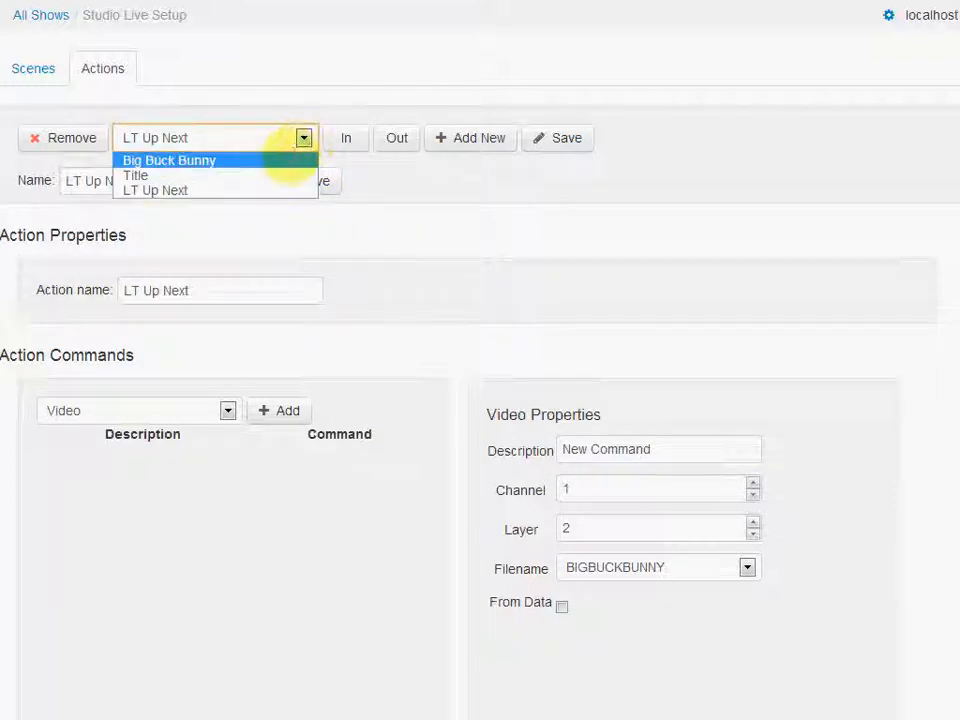
click(285, 173)
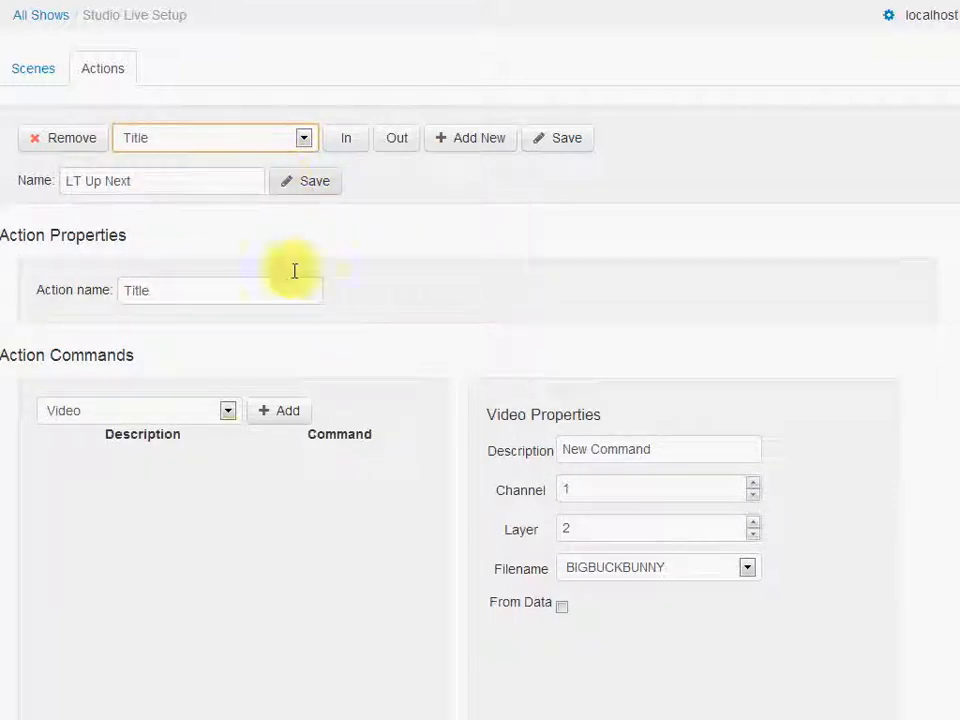
click(227, 410)
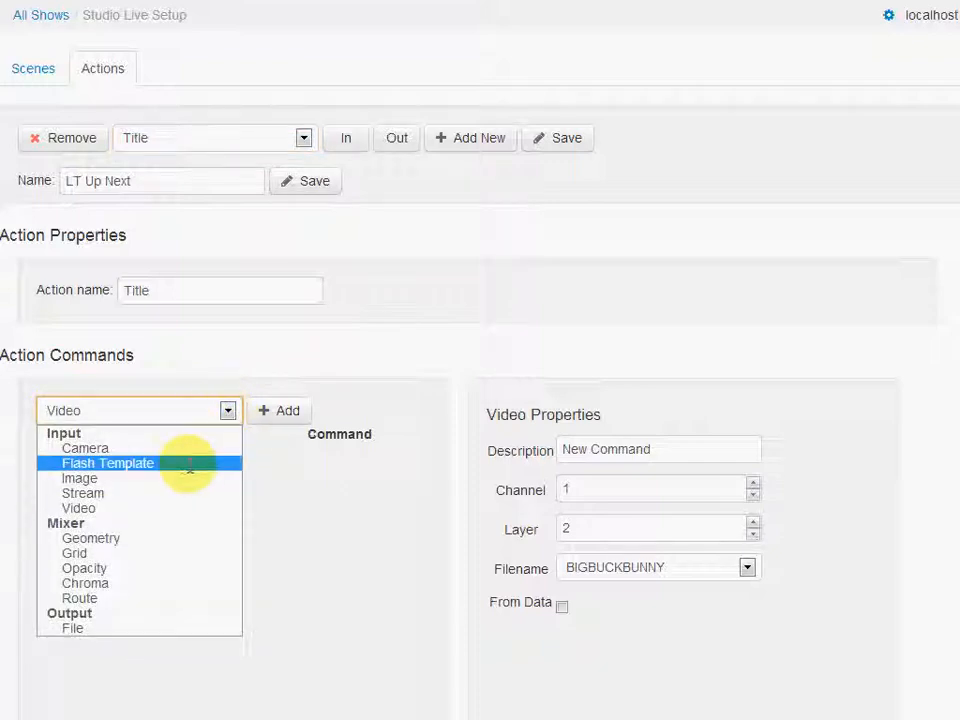
click(189, 464)
click(282, 410)
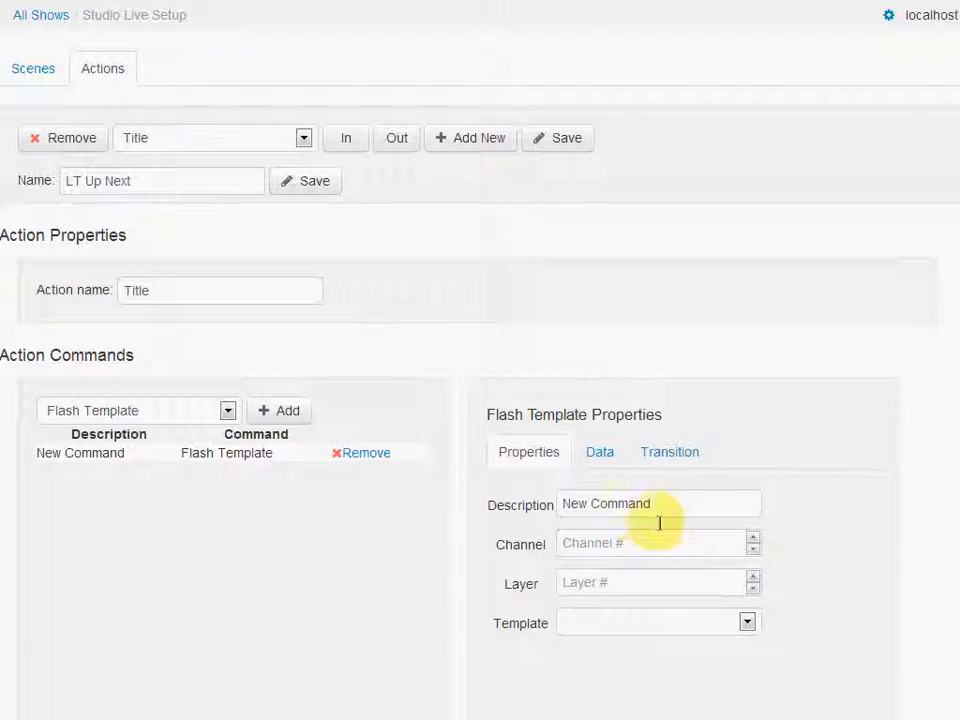
Set the Title action's Flash Template command to channel 1, layer 4 and template LT-TITLE
click(753, 537)
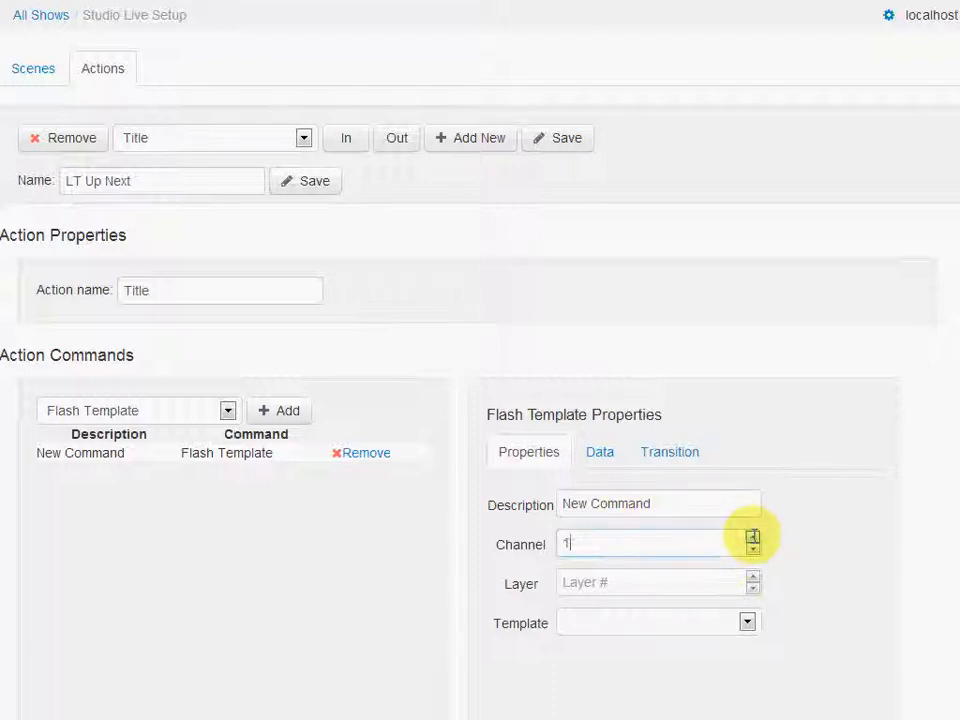
click(753, 577)
click(753, 577)
click(753, 577)
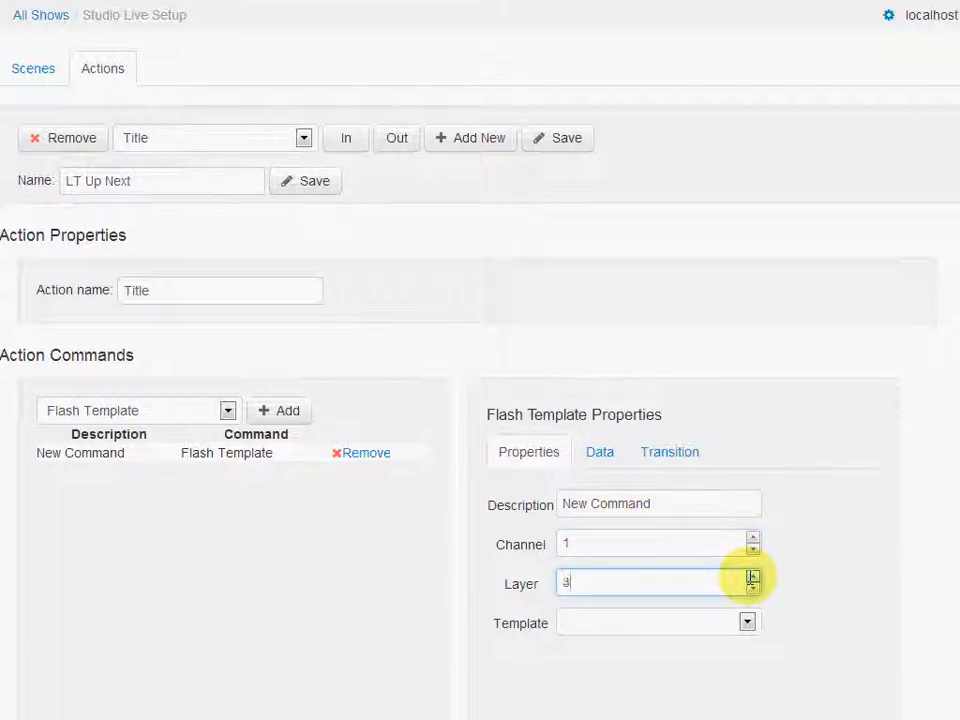
click(753, 577)
click(747, 622)
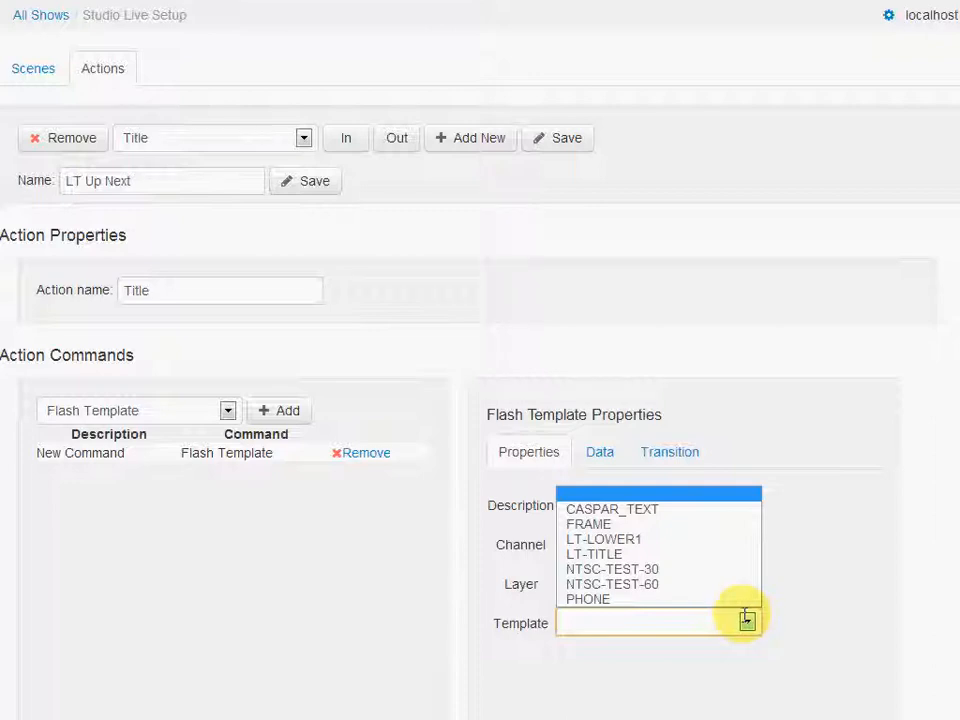
click(709, 555)
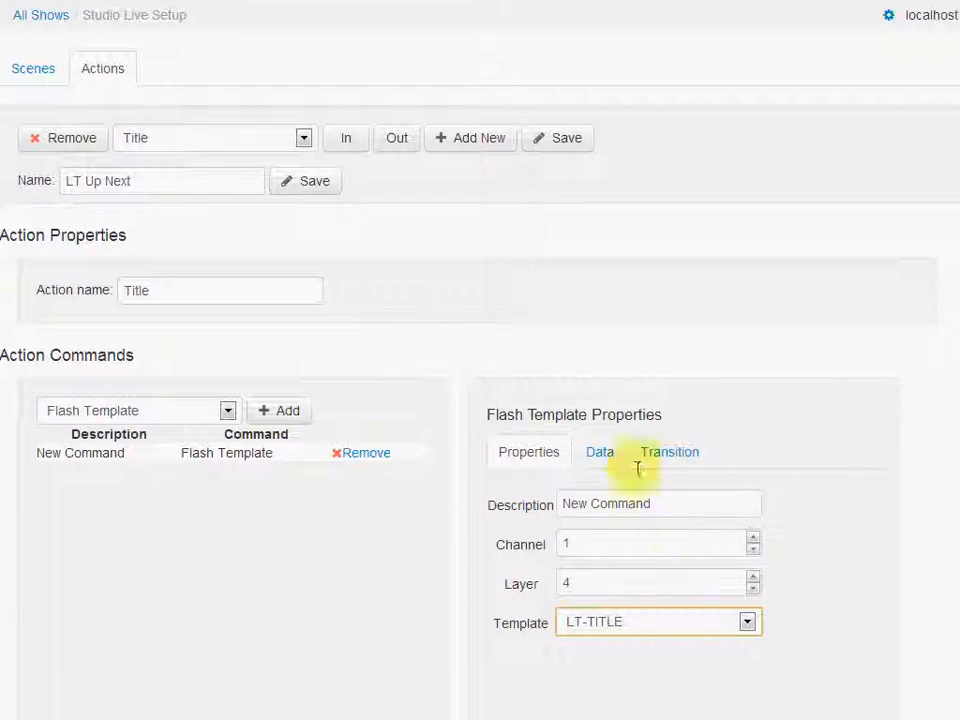
Add two more data rows to the Title action's Flash Template command
click(600, 452)
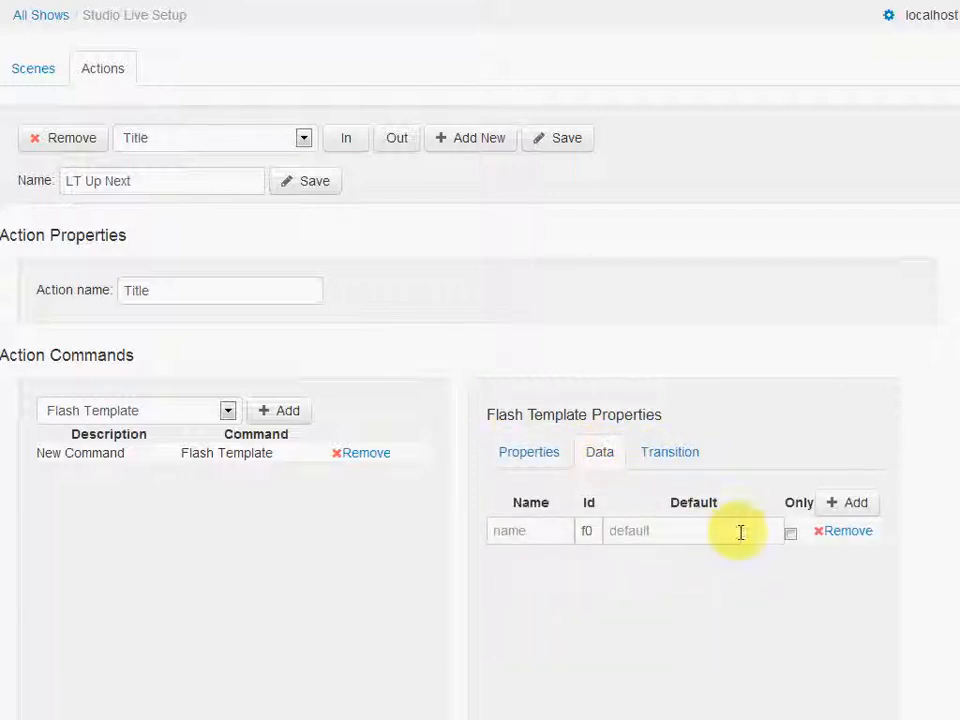
click(856, 504)
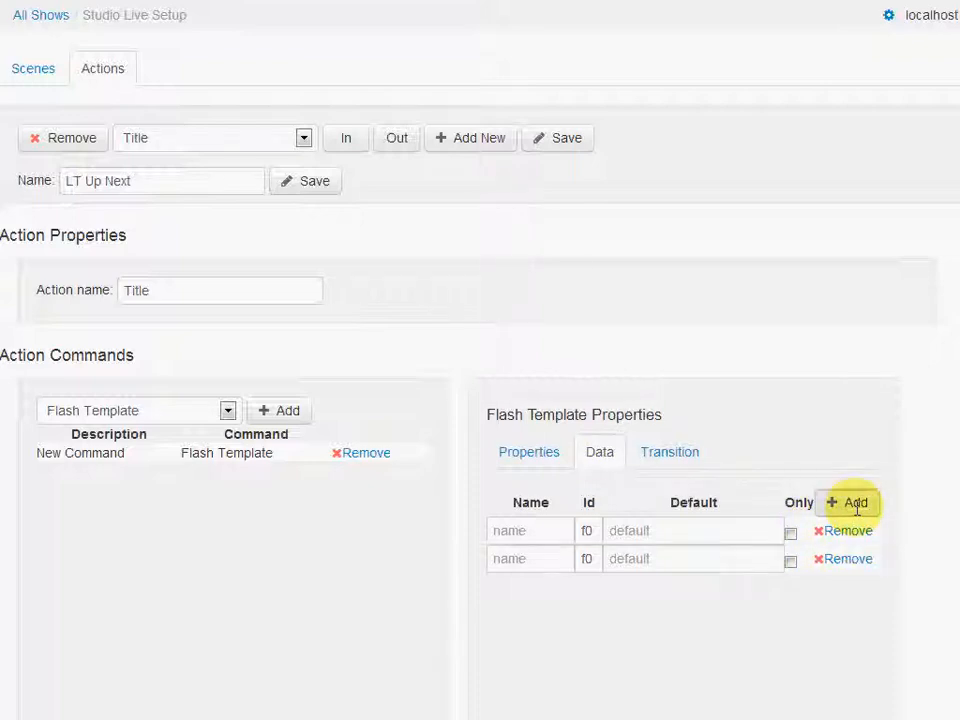
click(854, 503)
Name the first data row Title and give it the default Some Title
click(544, 536)
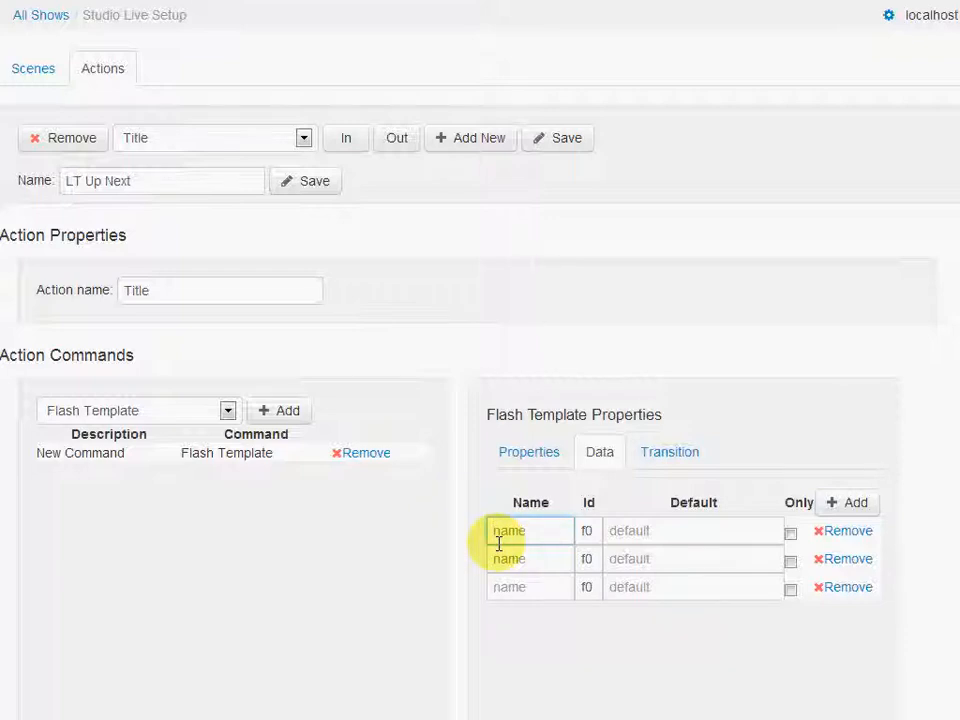
text(T)
key(Tab)
key(Tab)
text(S)
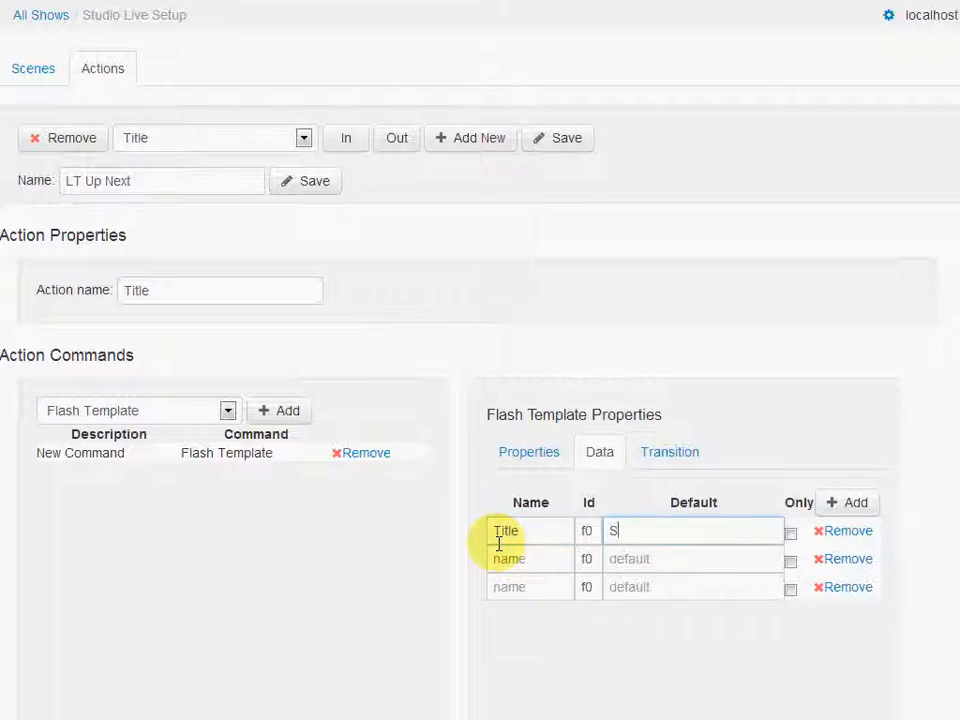
text(ome Ti)
key(Tab)
key(Tab)
key(Tab)
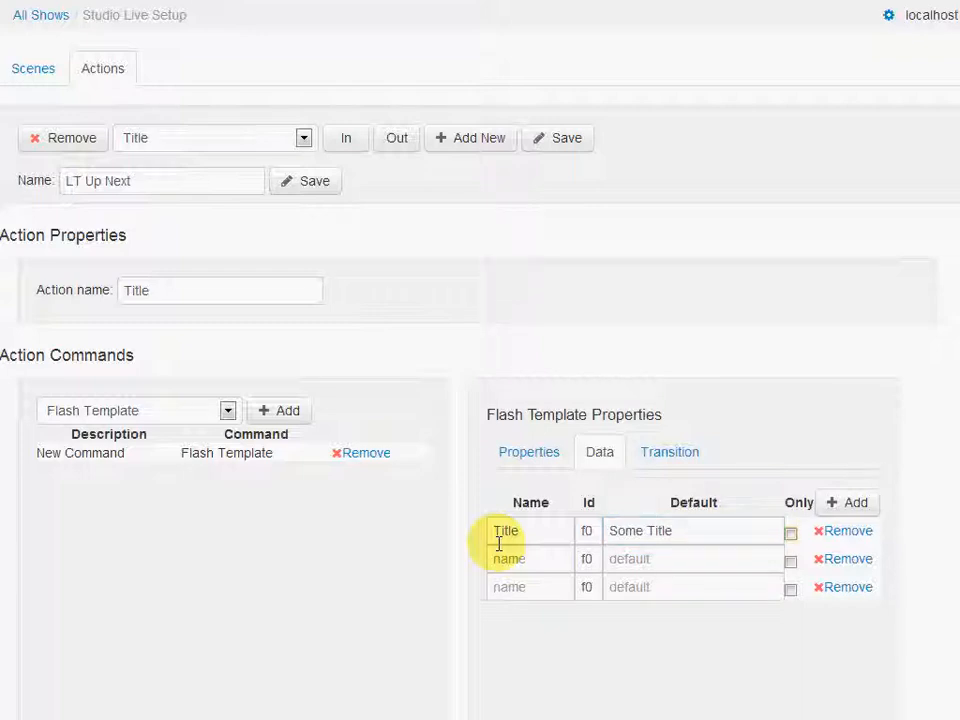
key(shift+Tab)
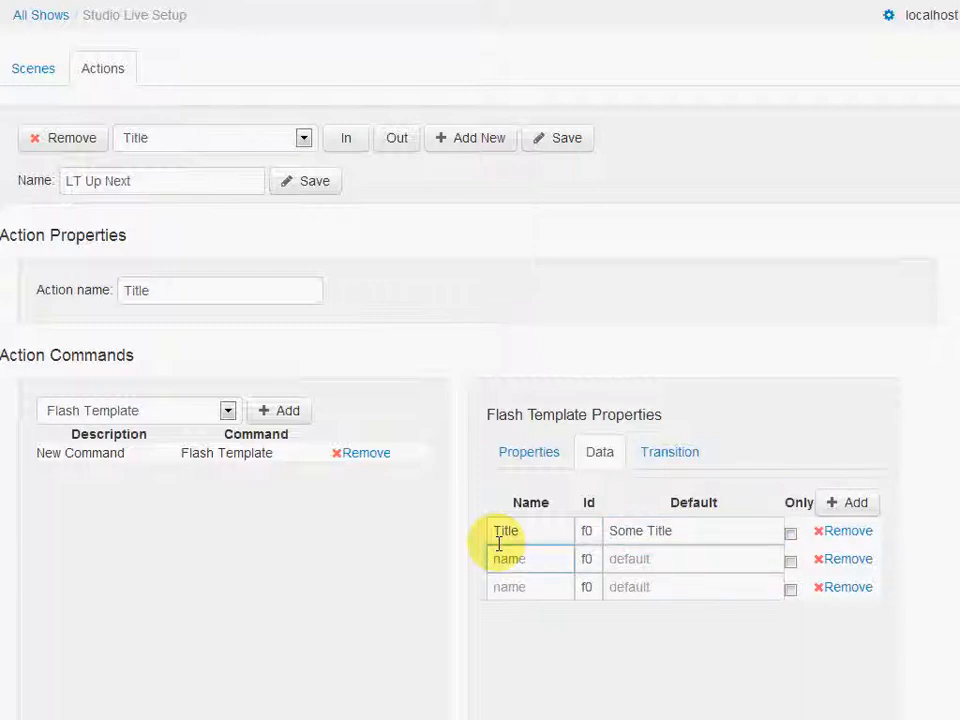
Fill the second data row with Name and default Some Name, the third with Time and default 7am, and save the action
text(Name)
key(Tab)
key(Tab)
text(Some Name)
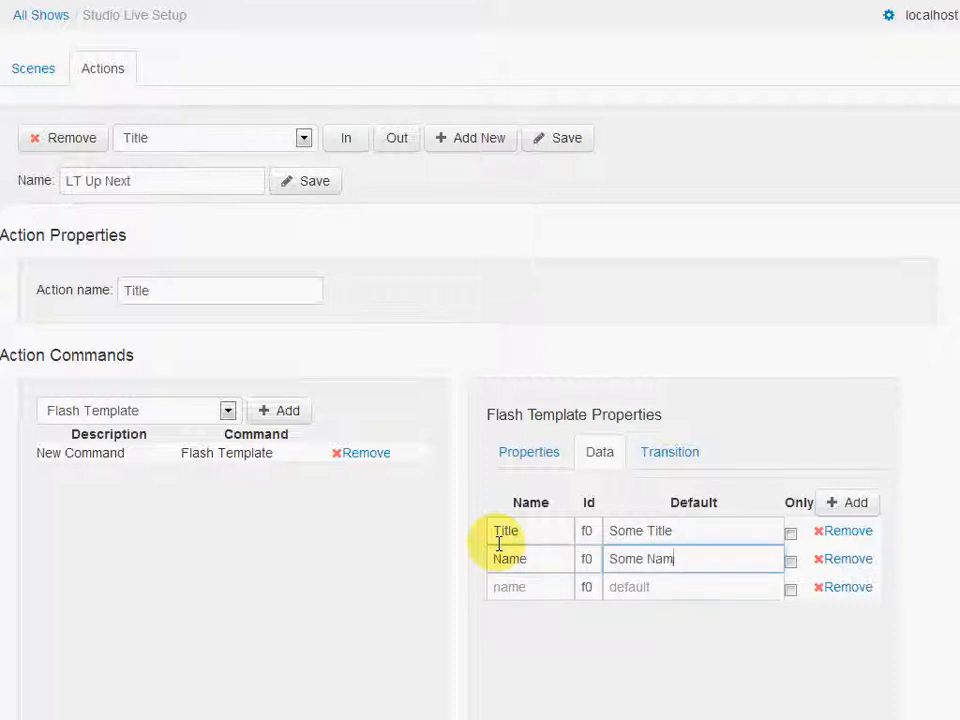
key(Tab)
key(Tab)
text(Time)
key(Tab)
key(Tab)
text(7a)
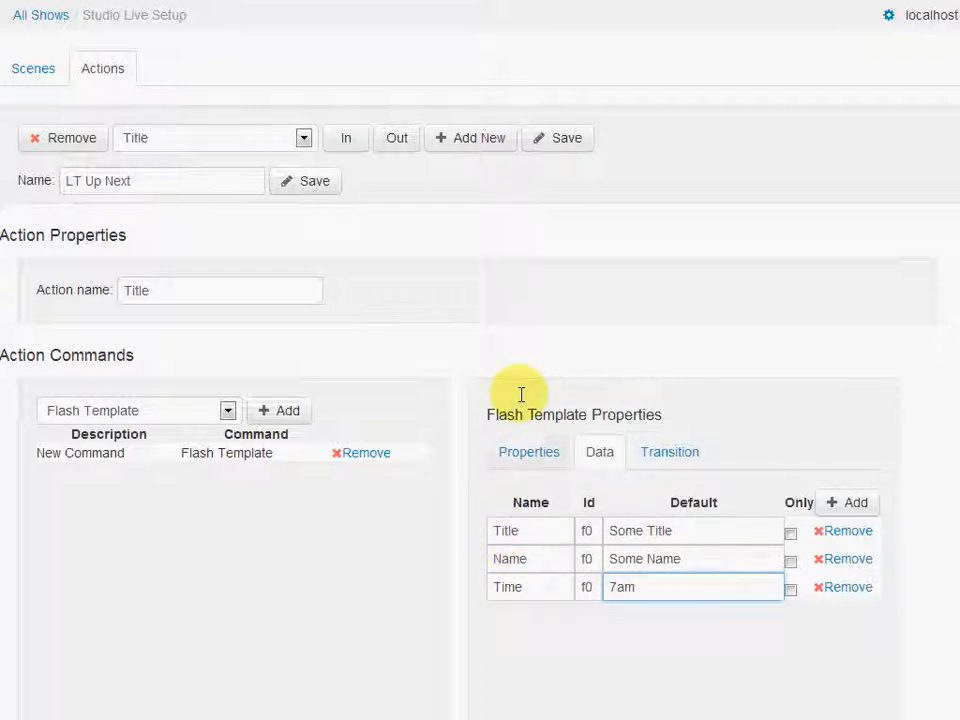
click(559, 134)
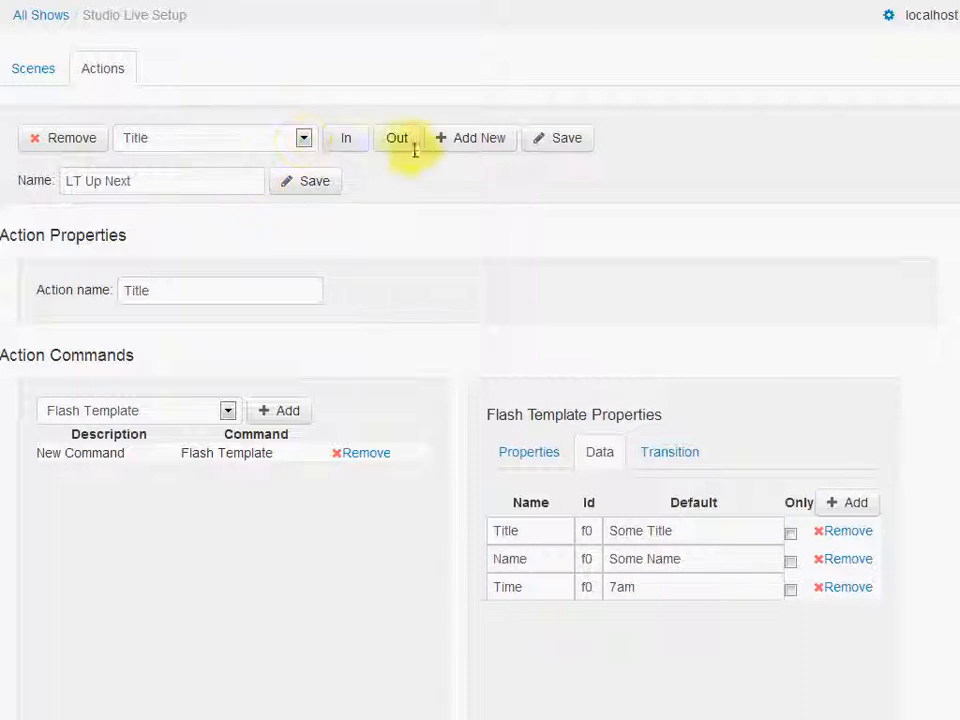
Close the new-action name entry, switch to the LT Up Next action and add a Flash Template command to it
click(467, 140)
click(303, 137)
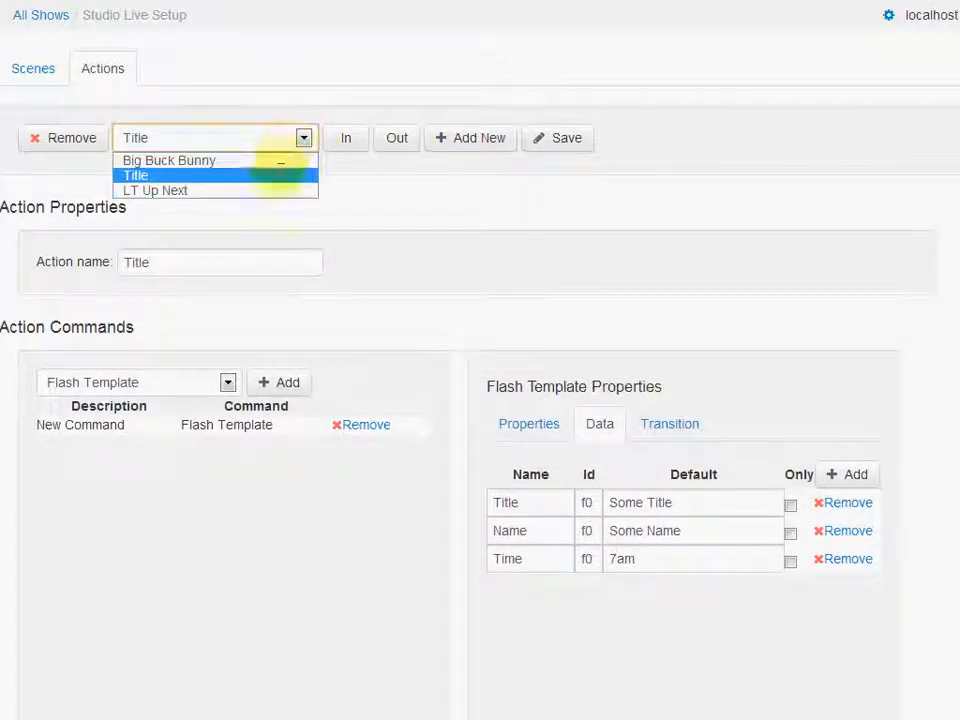
click(266, 190)
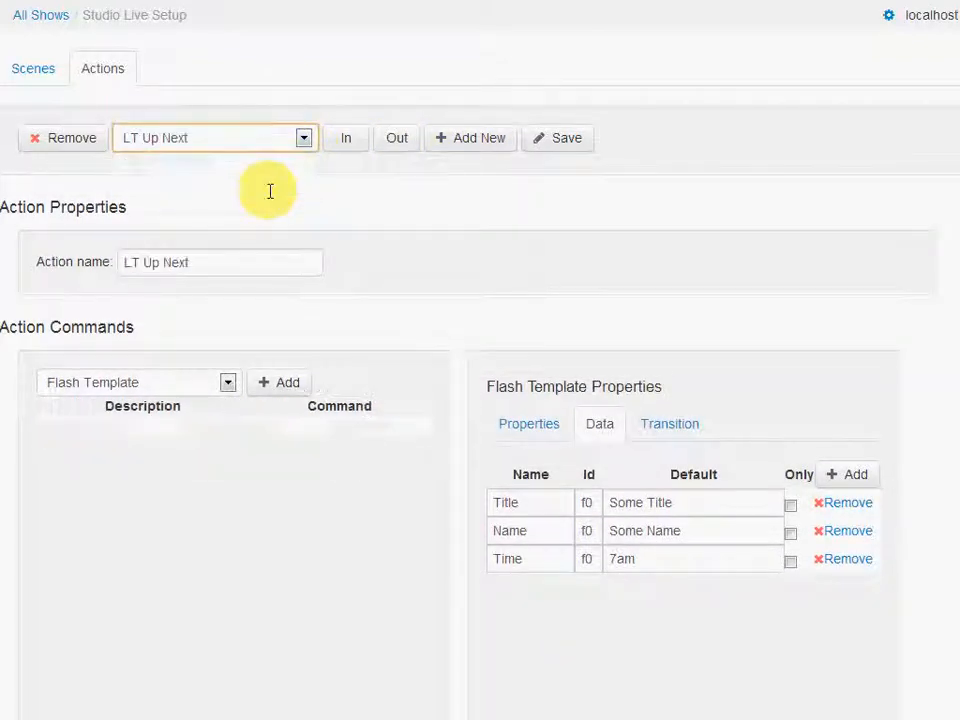
click(279, 382)
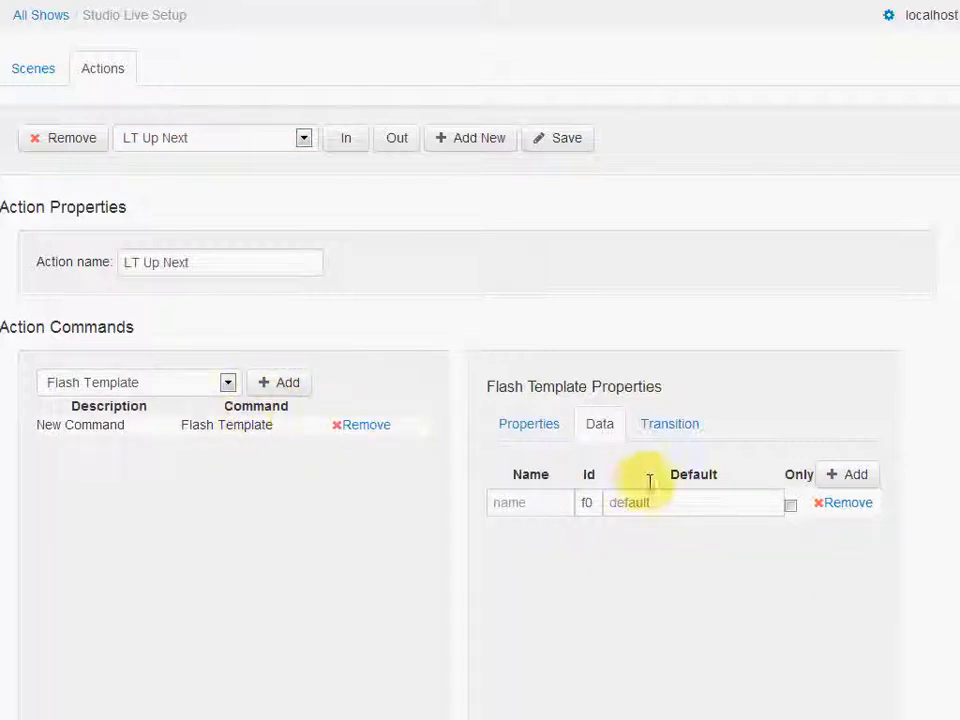
Add two more data rows to the LT Up Next command and set the first row to Main with default Up Next
click(848, 476)
click(848, 476)
click(534, 503)
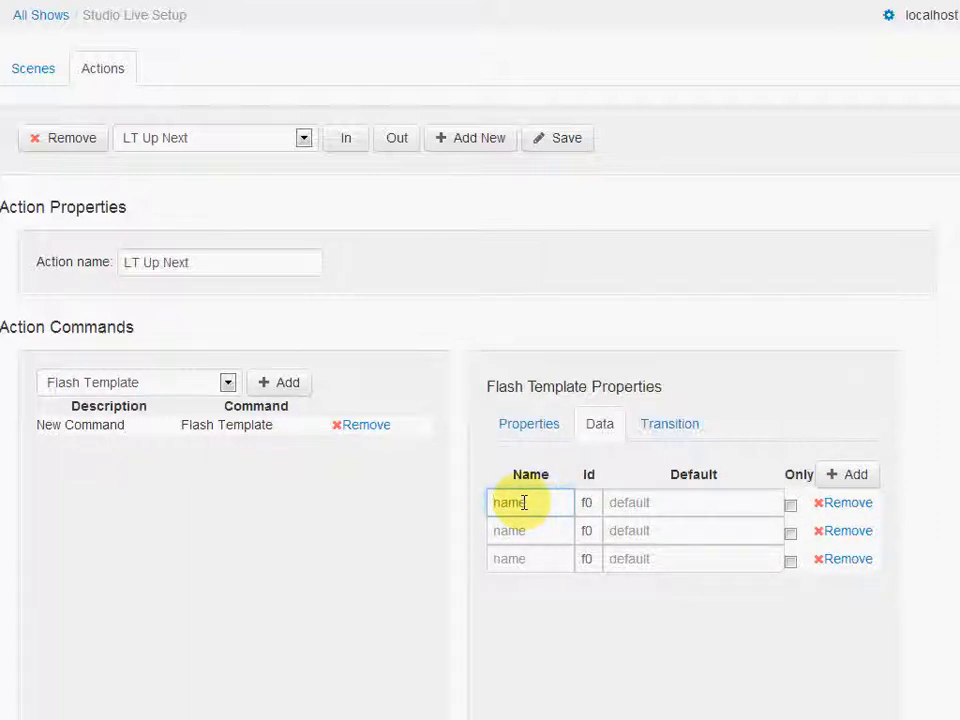
key(Tab)
key(Tab)
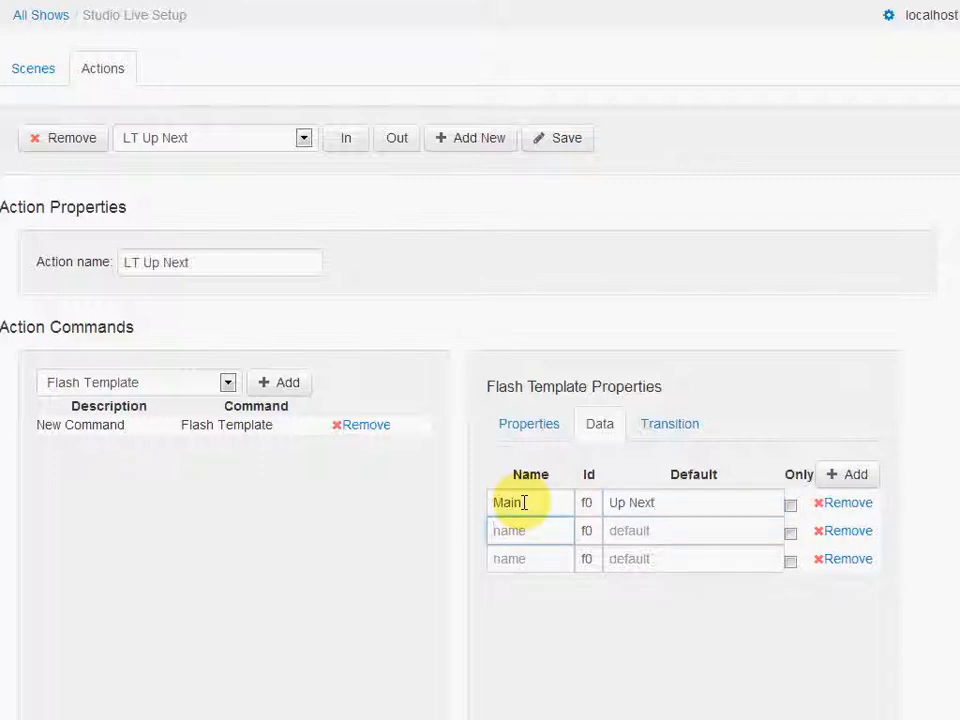
Fill the second data row with Show and default Something, and the third with Time and default 8am
text(Show)
key(Tab)
key(Tab)
text(So)
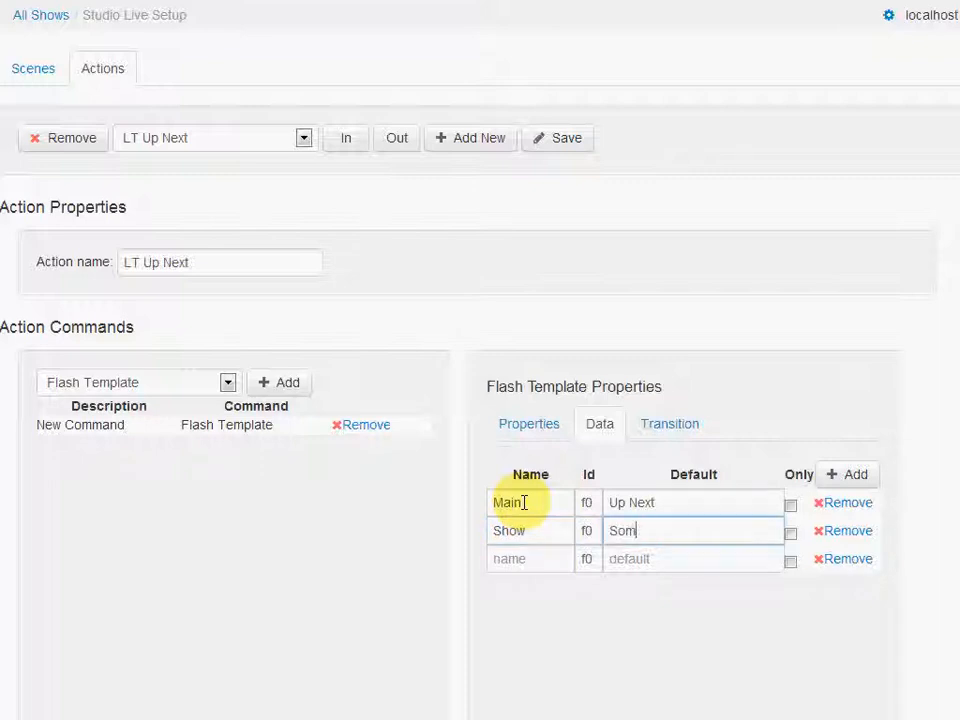
key(Tab)
text(Ti)
key(Tab)
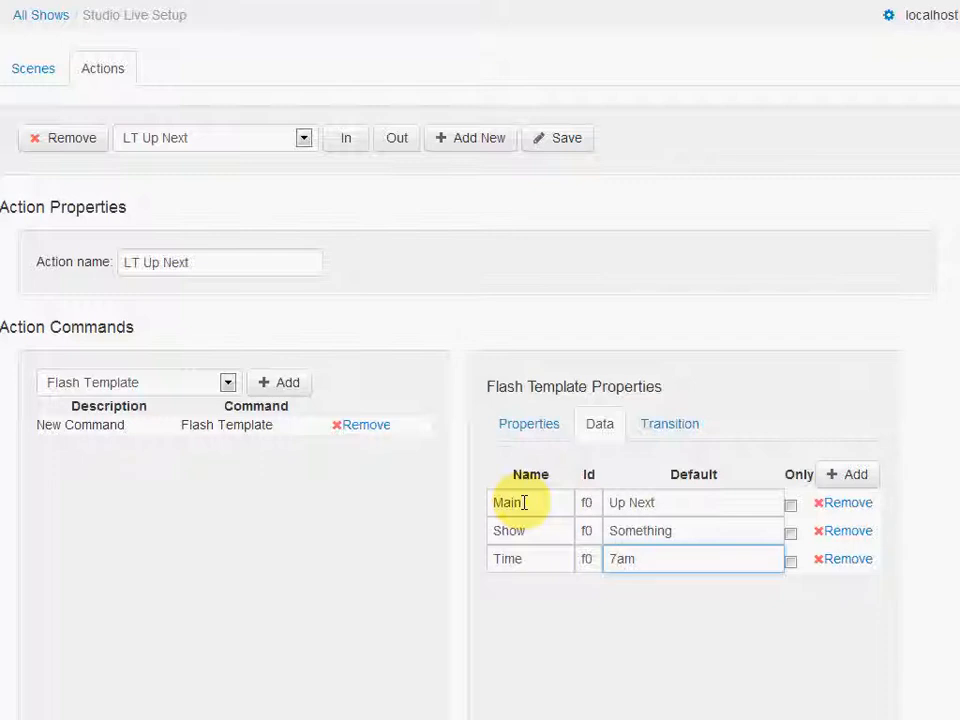
Set the Id of the Show row to f1 and of the Time row to f2, and save the LT Up Next action
click(589, 530)
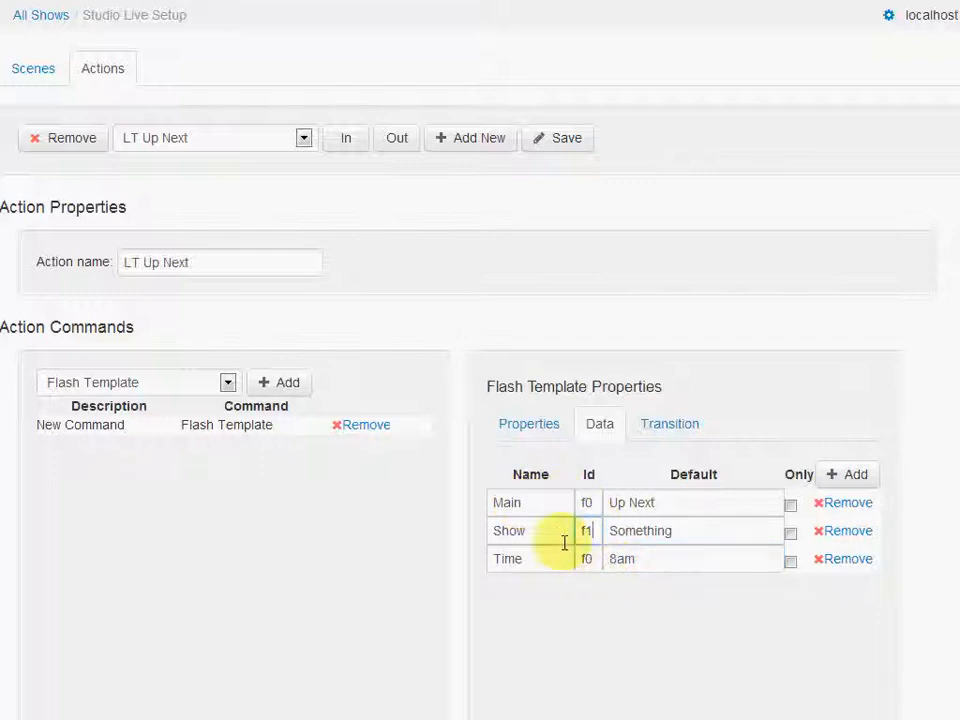
click(605, 561)
click(592, 558)
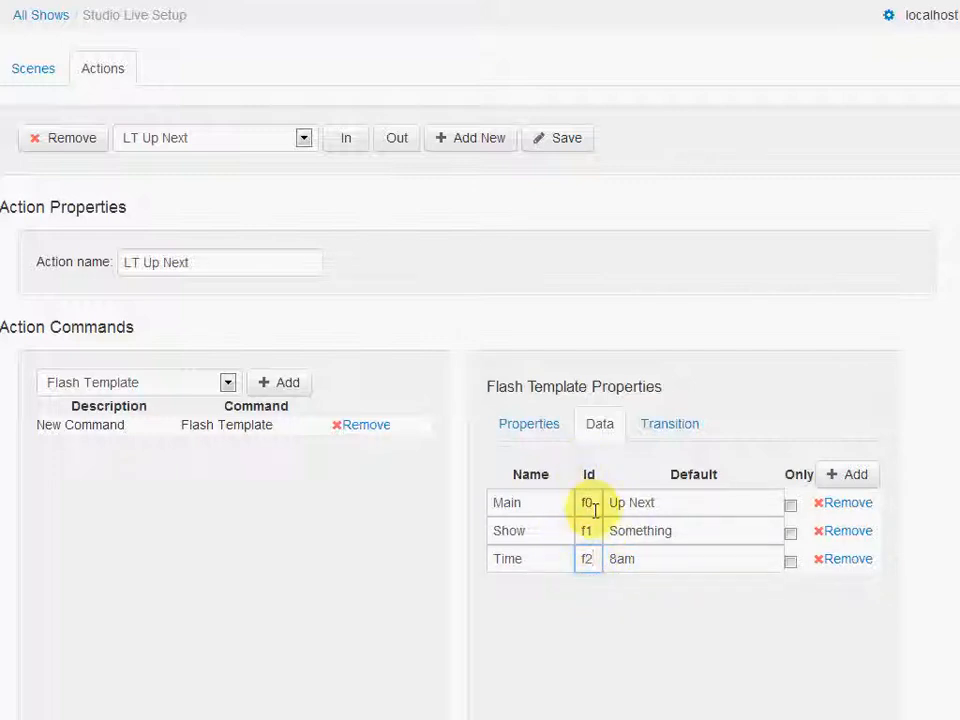
click(539, 138)
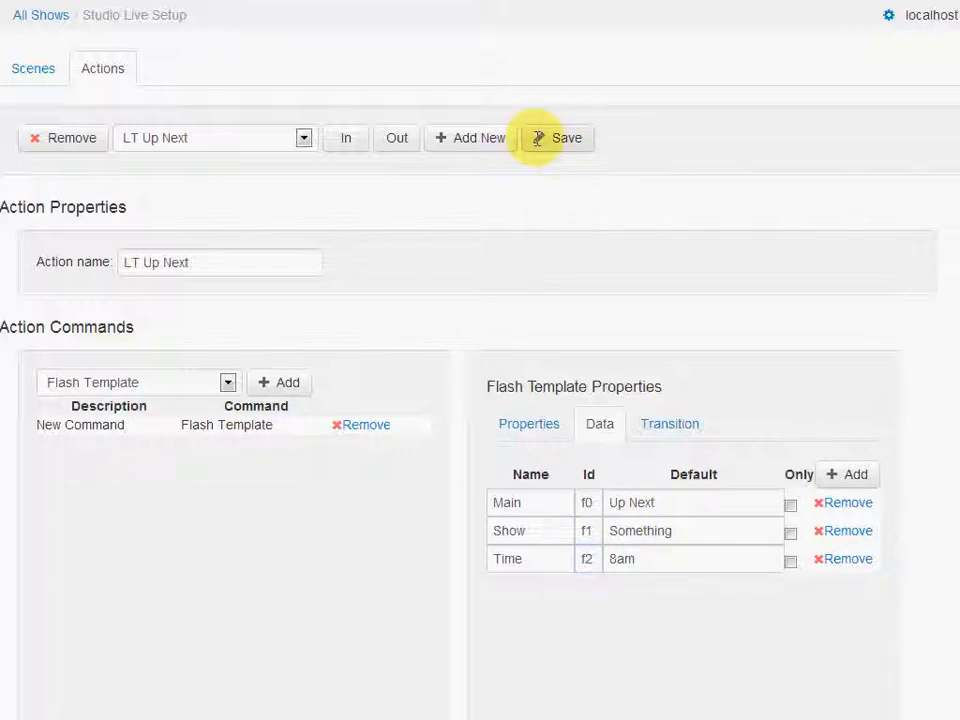
In the Title action's Flash Template command, set the Name row's Id to f1 and the Time row's to f2, and save
click(287, 140)
click(281, 175)
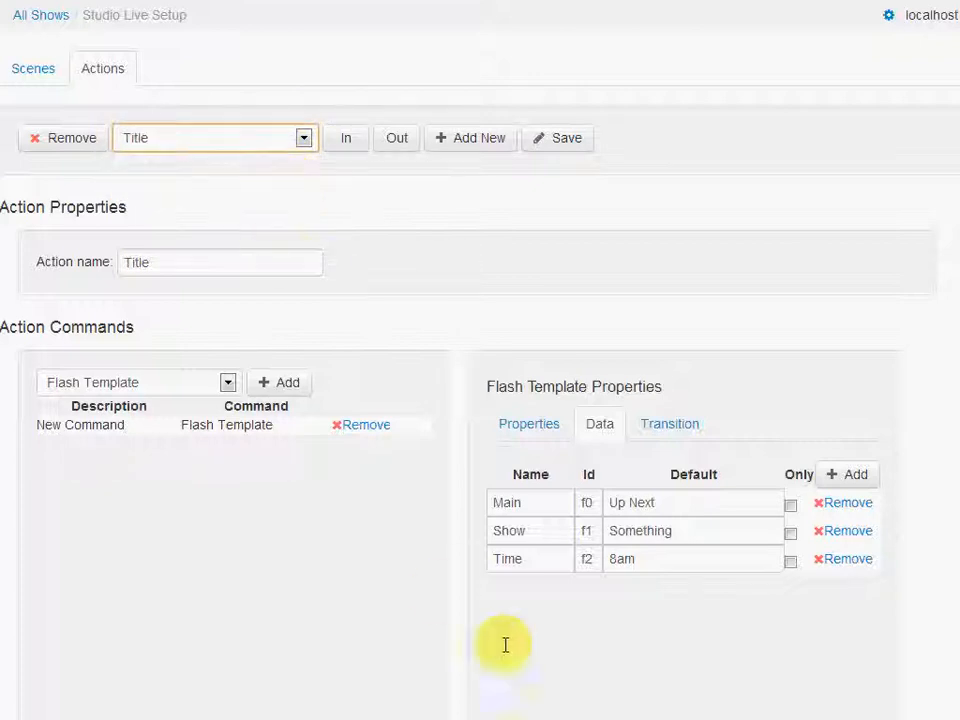
click(103, 424)
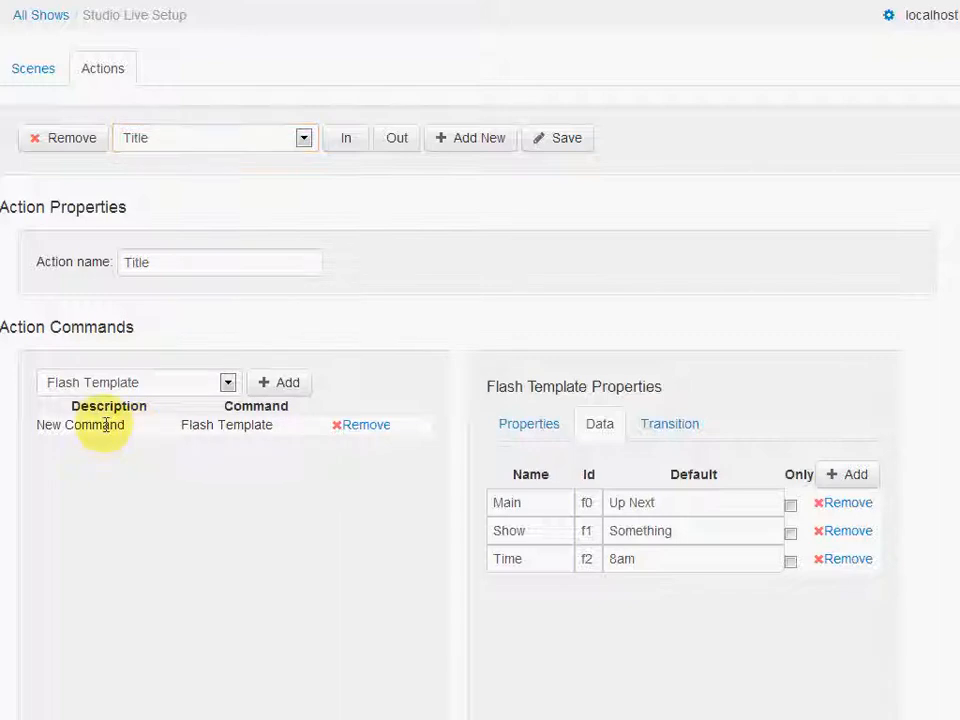
click(591, 530)
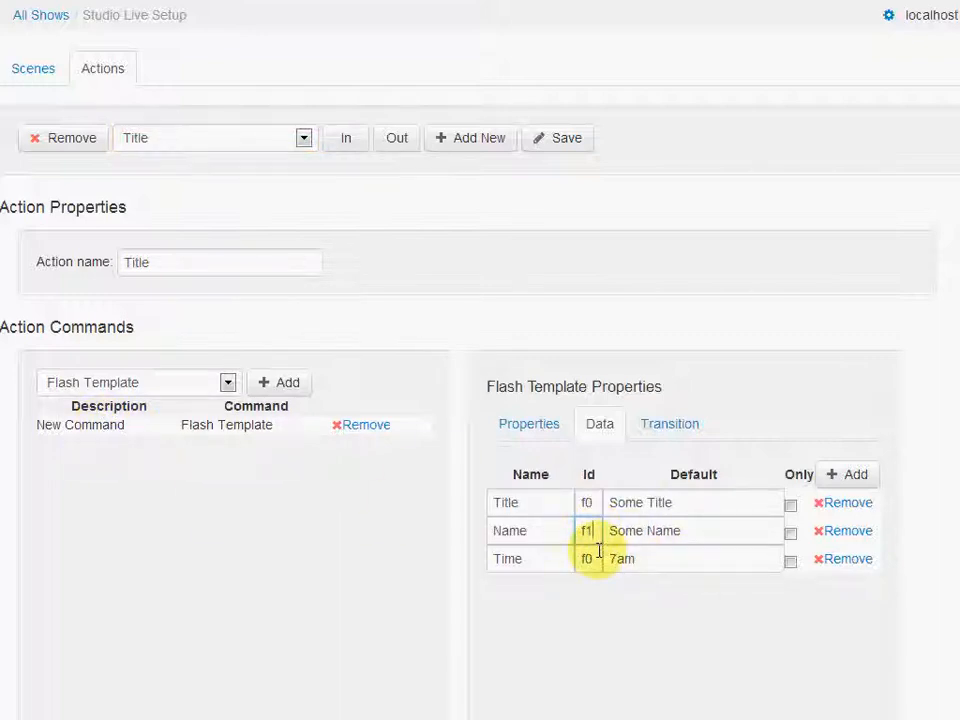
click(588, 558)
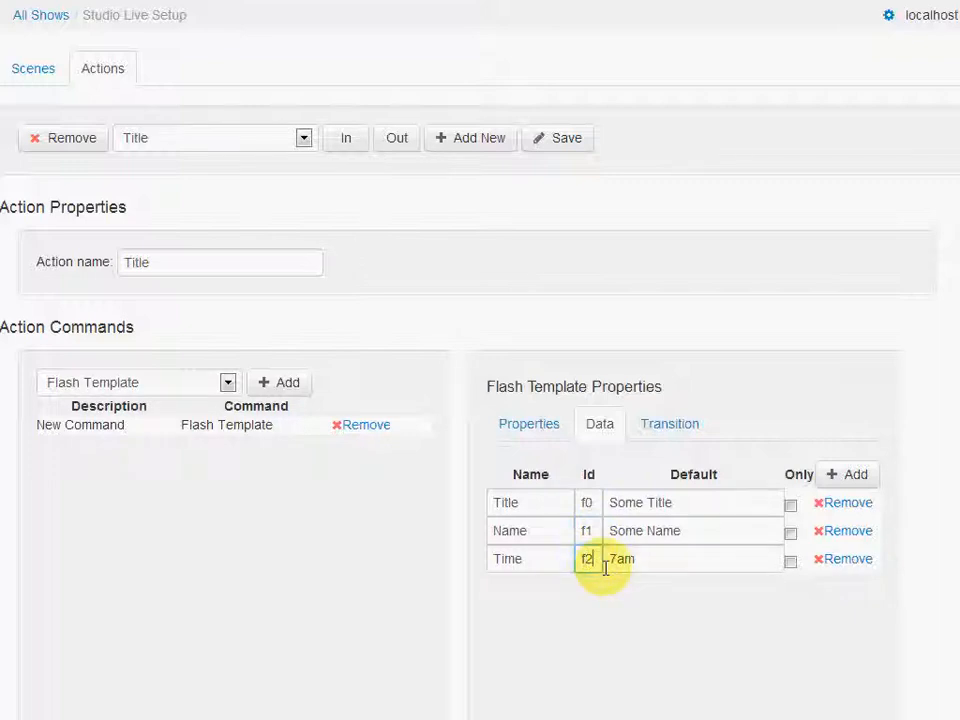
click(560, 138)
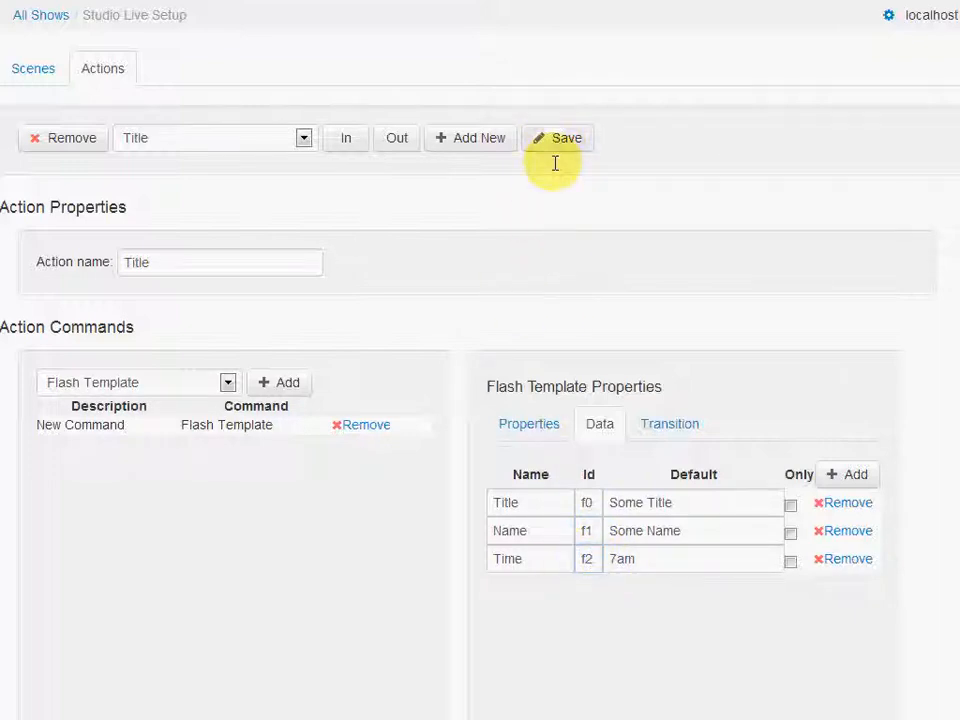
click(302, 137)
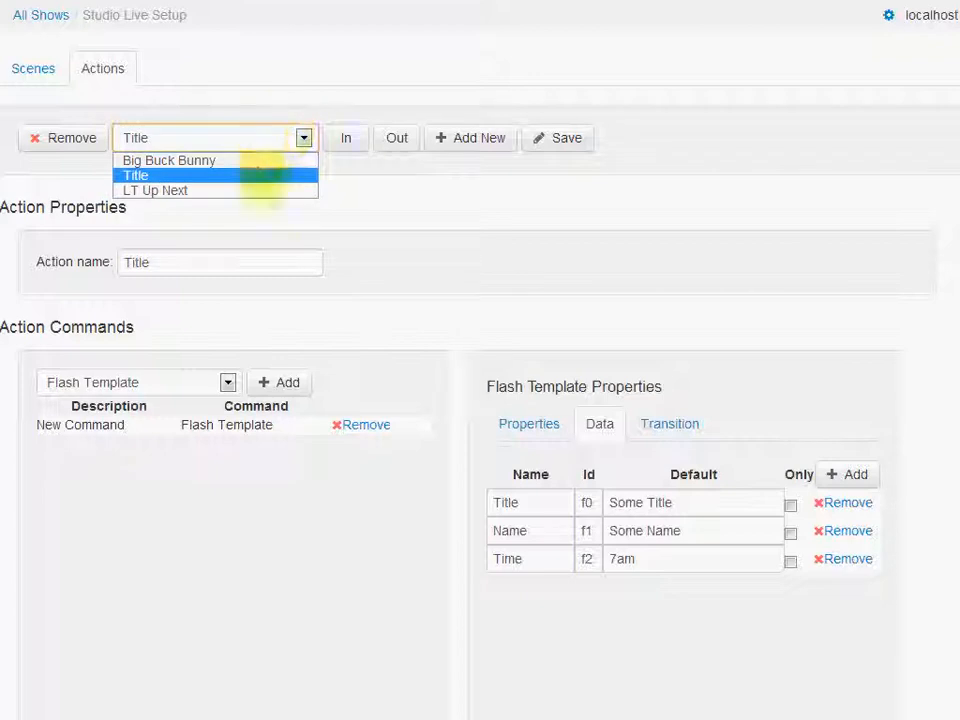
click(240, 64)
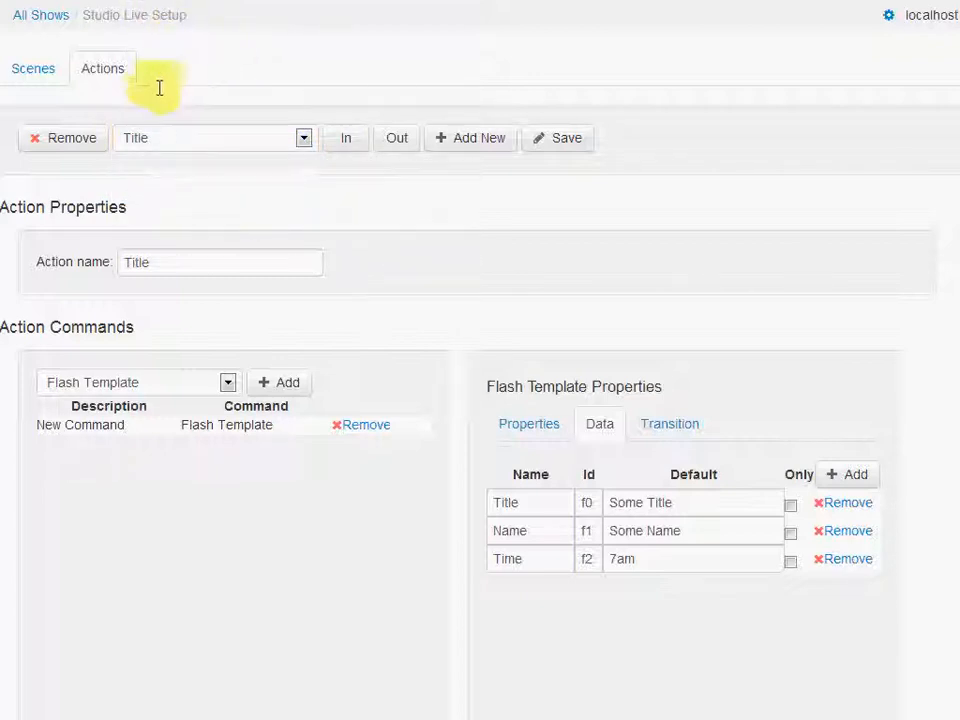
Create a new scene named Scene 1 in the show and open it
click(40, 70)
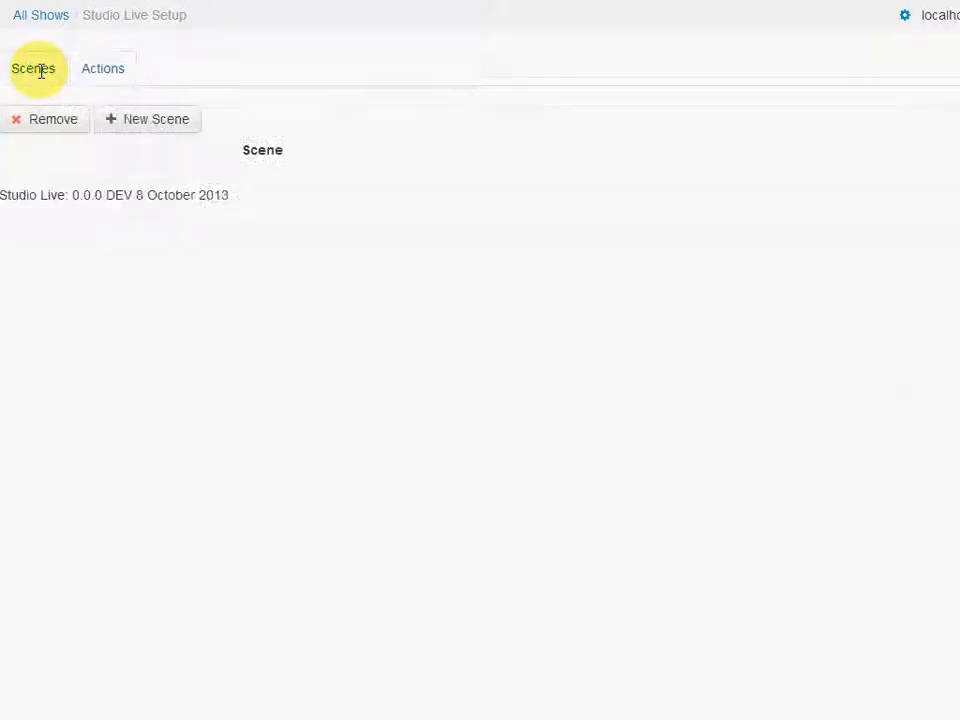
click(137, 118)
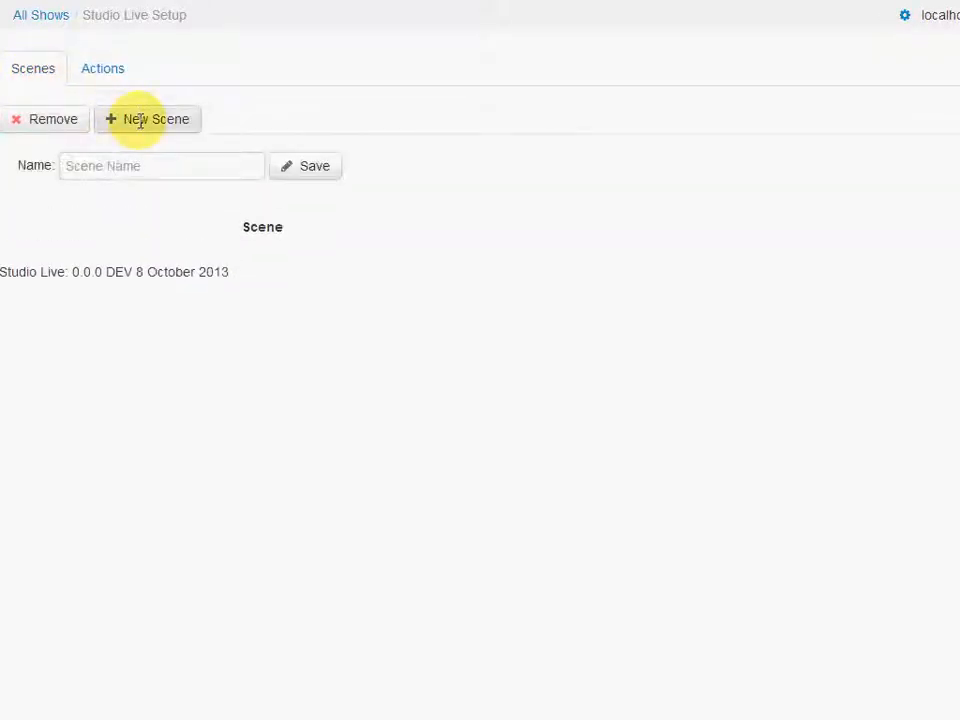
click(170, 165)
text(Scene)
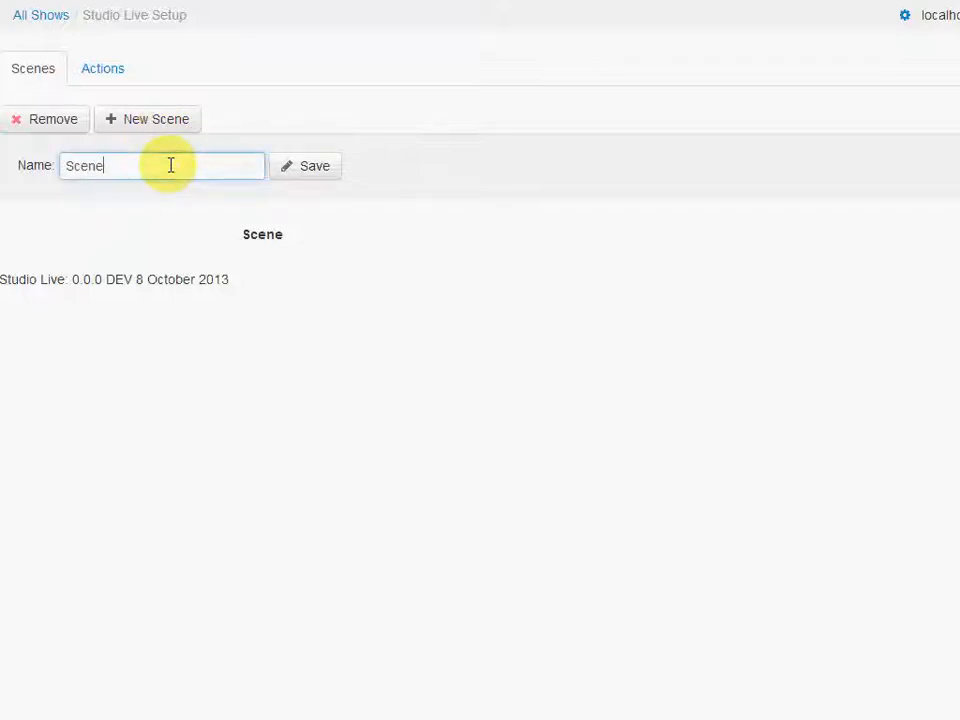
text( 1)
click(304, 164)
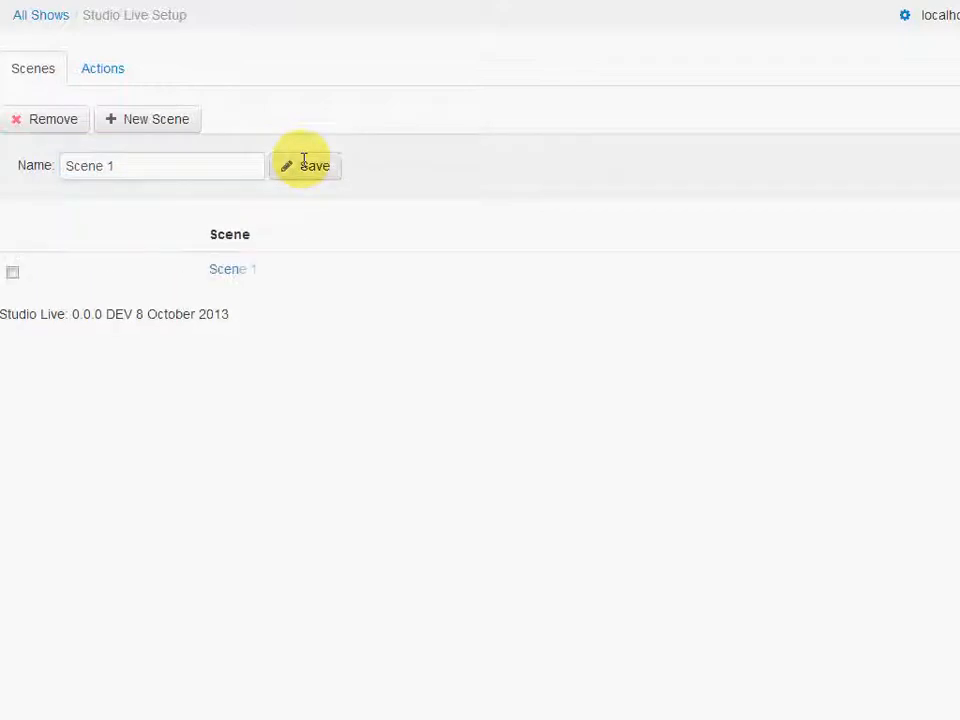
click(229, 269)
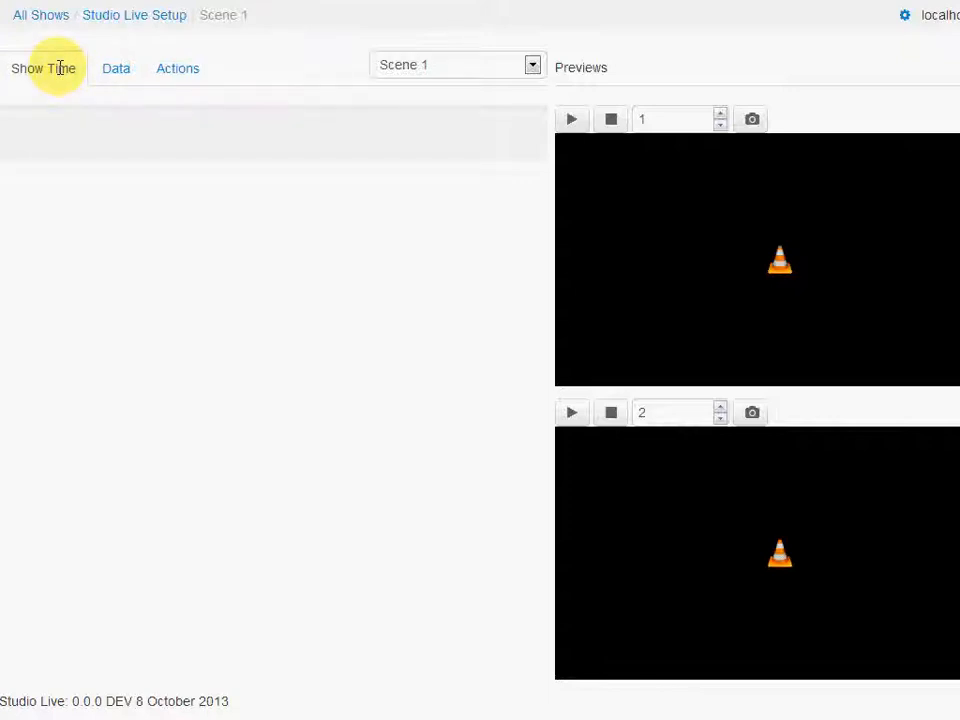
Add the Big Buck Bunny, Title and LT Up Next actions to Scene 1, ordered Title, LT Up Next, Big Buck Bunny, and show their playout controls
click(182, 64)
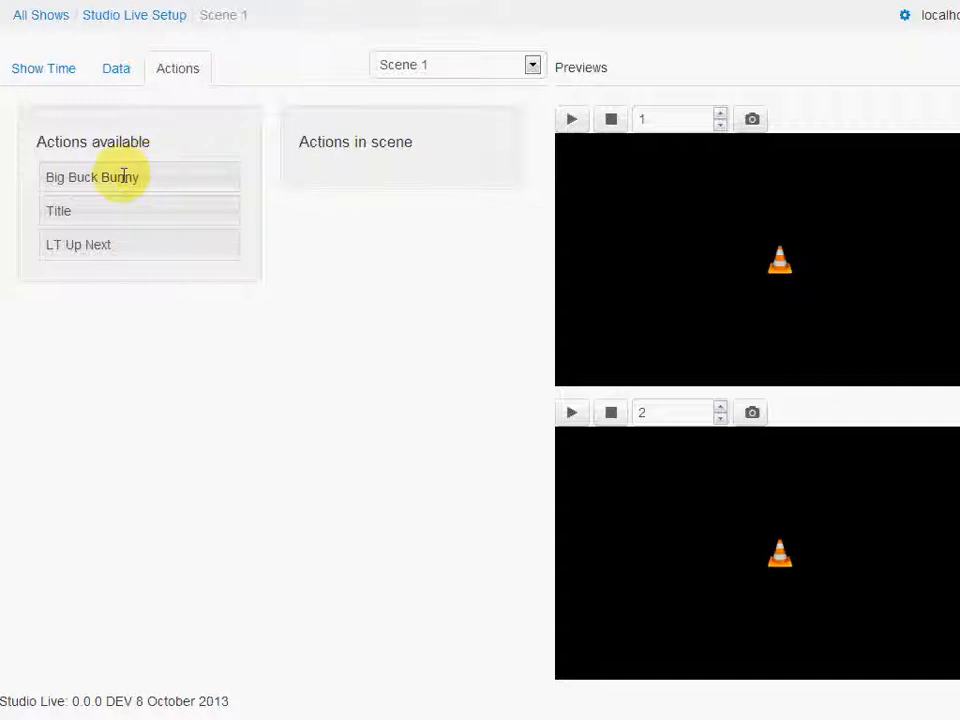
drag(116, 177, 372, 176)
drag(131, 178, 390, 162)
drag(124, 176, 390, 201)
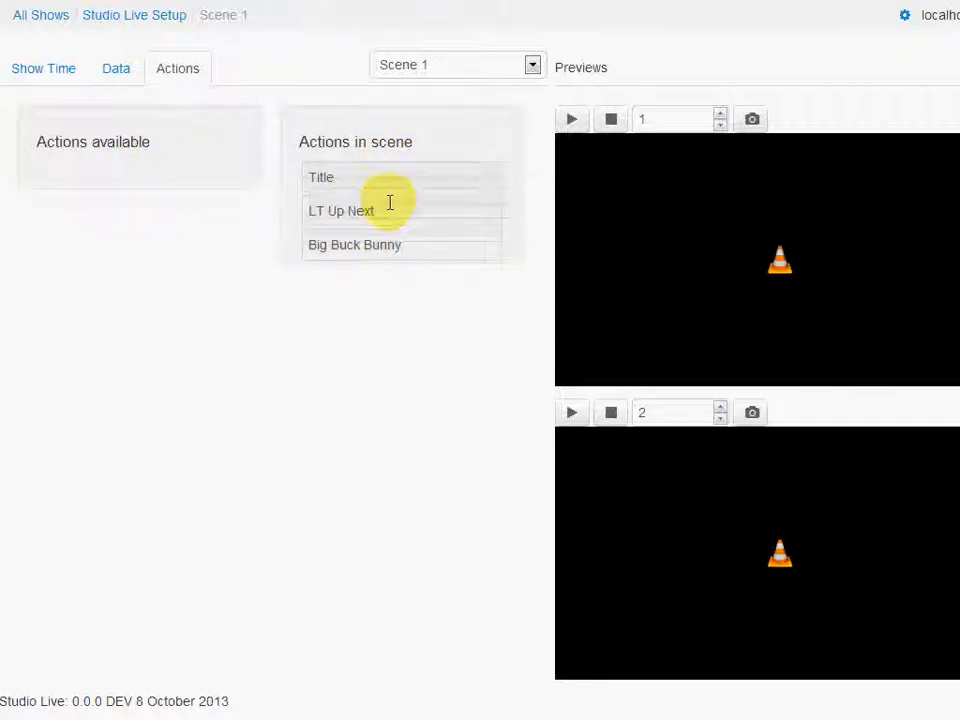
click(48, 68)
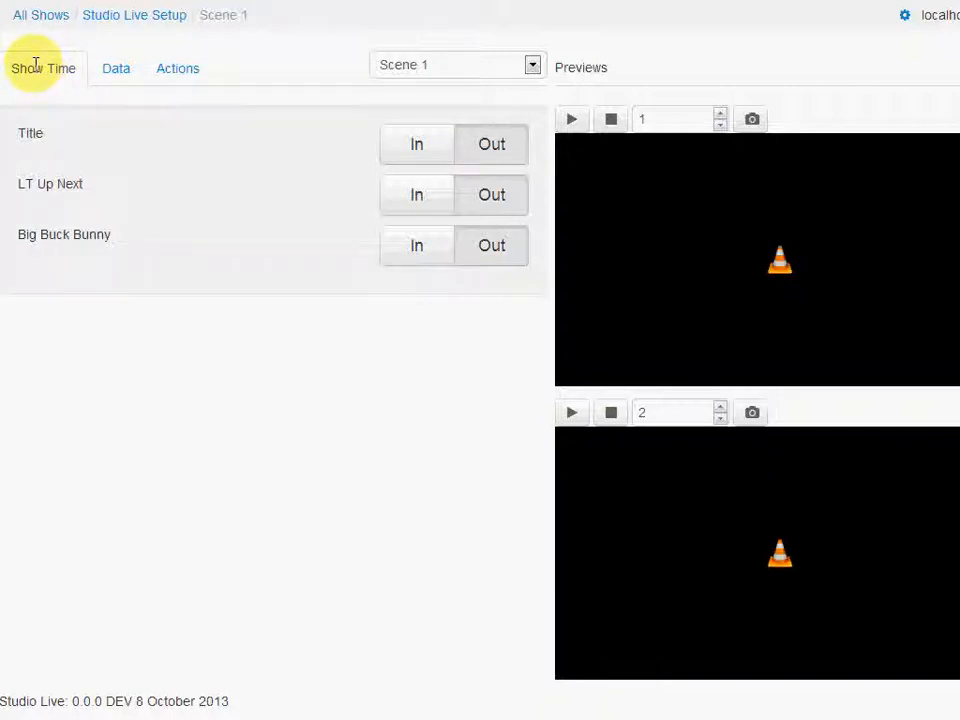
Show the scene's template data and start the video previews for channels 1 and 2
click(116, 67)
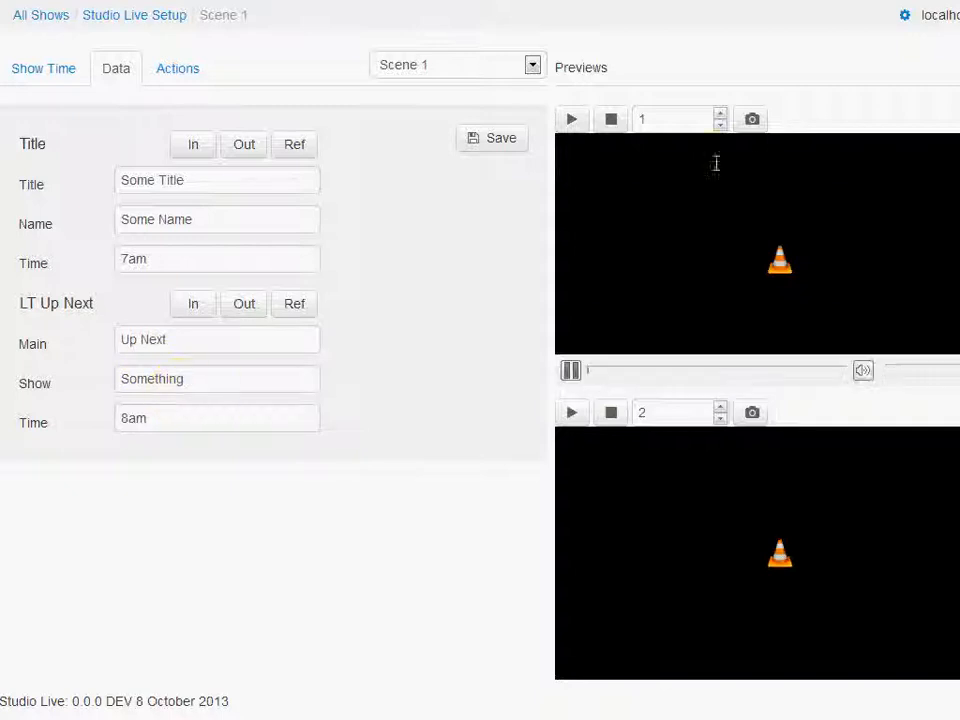
click(574, 118)
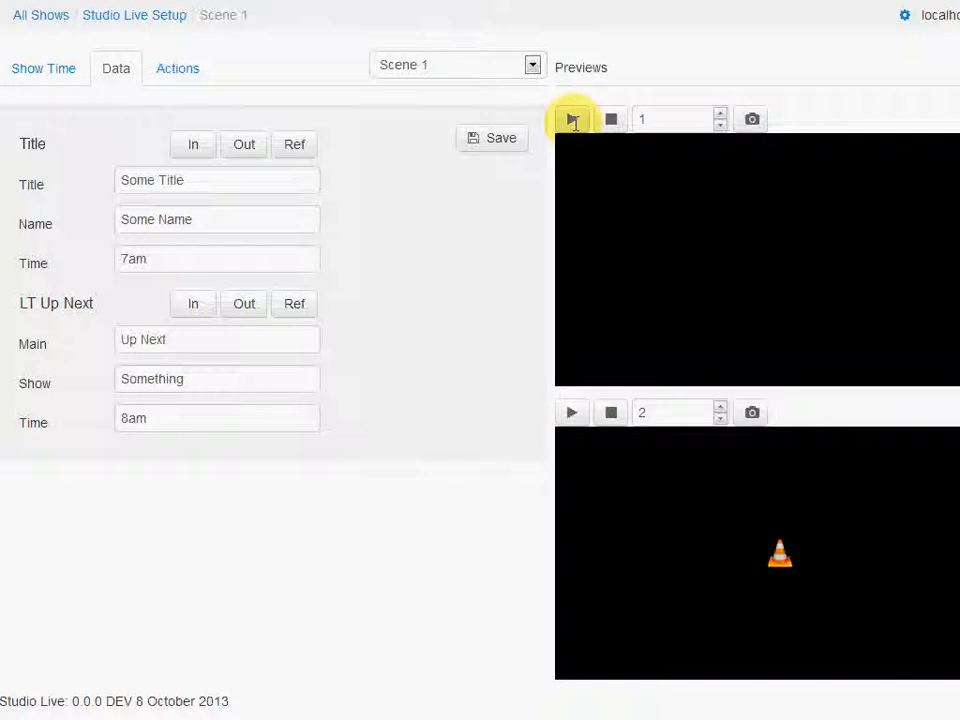
click(573, 410)
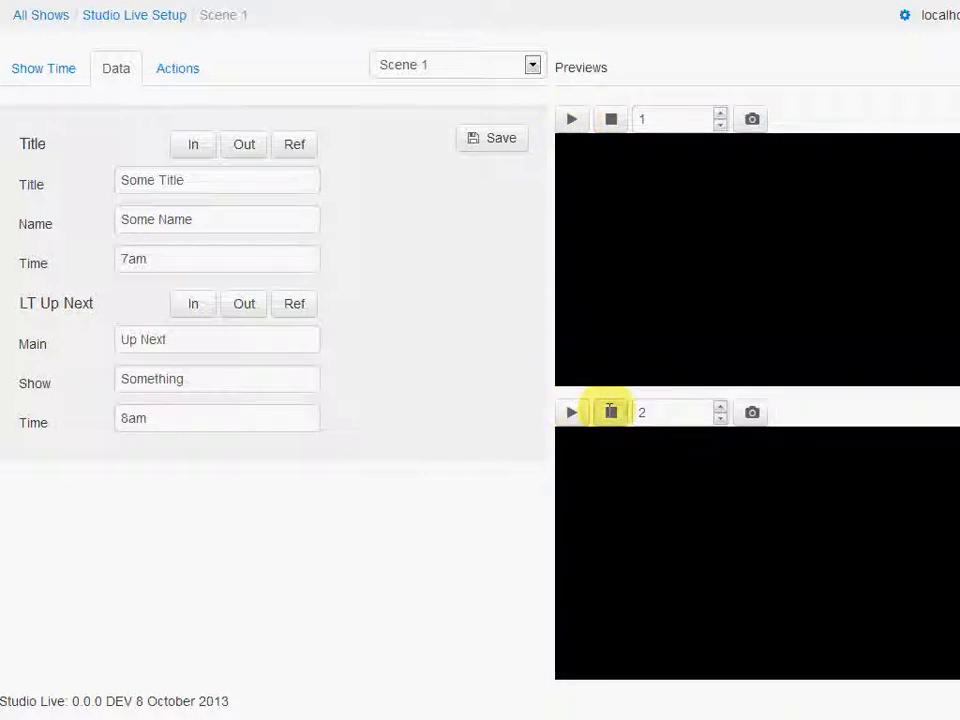
Bring the Title graphic in from the scene data, and bring in the Big Buck Bunny video from the show-time controls
click(190, 146)
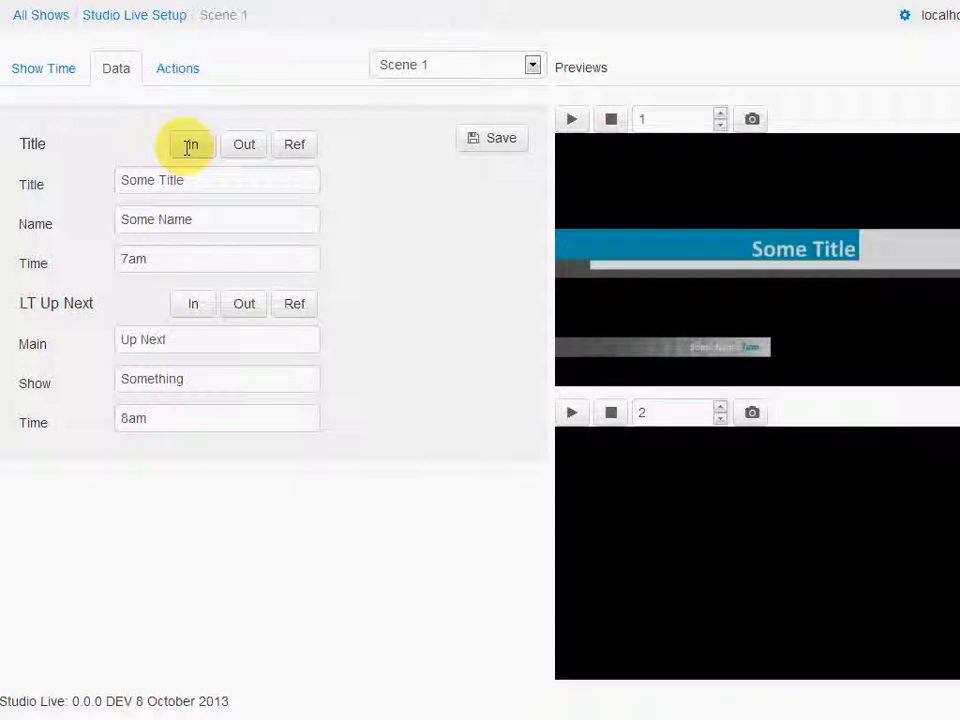
click(47, 66)
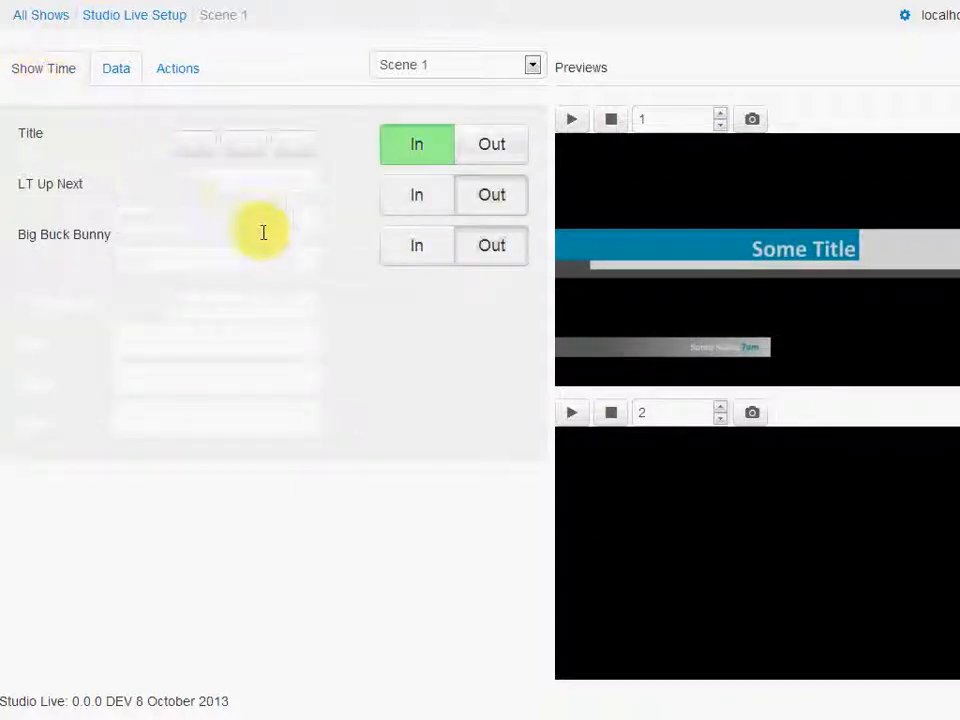
click(416, 248)
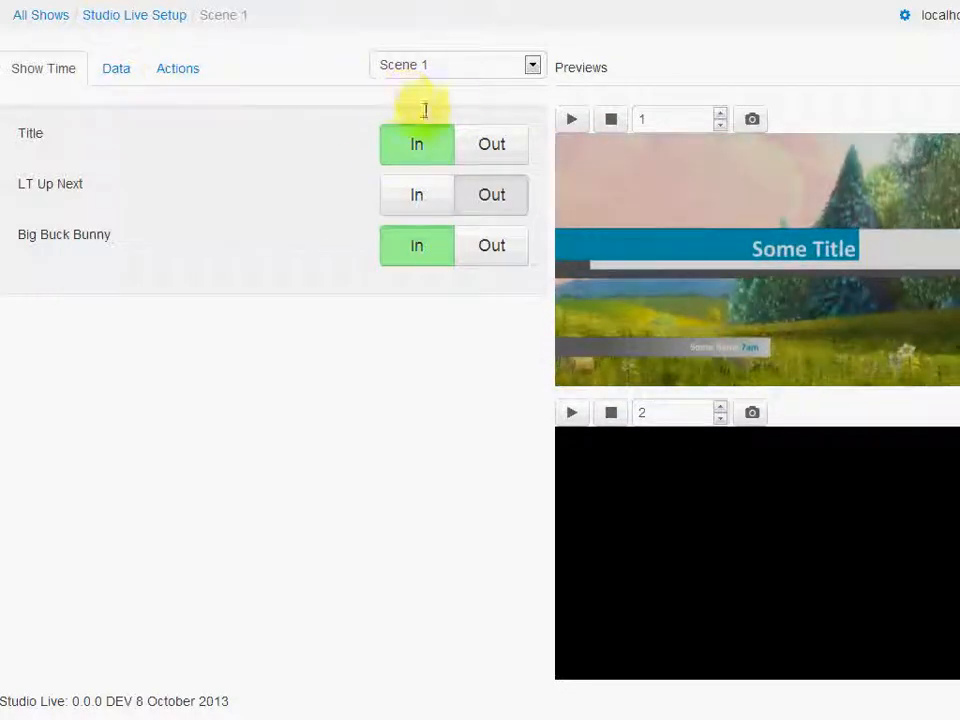
mouse_move(620, 153)
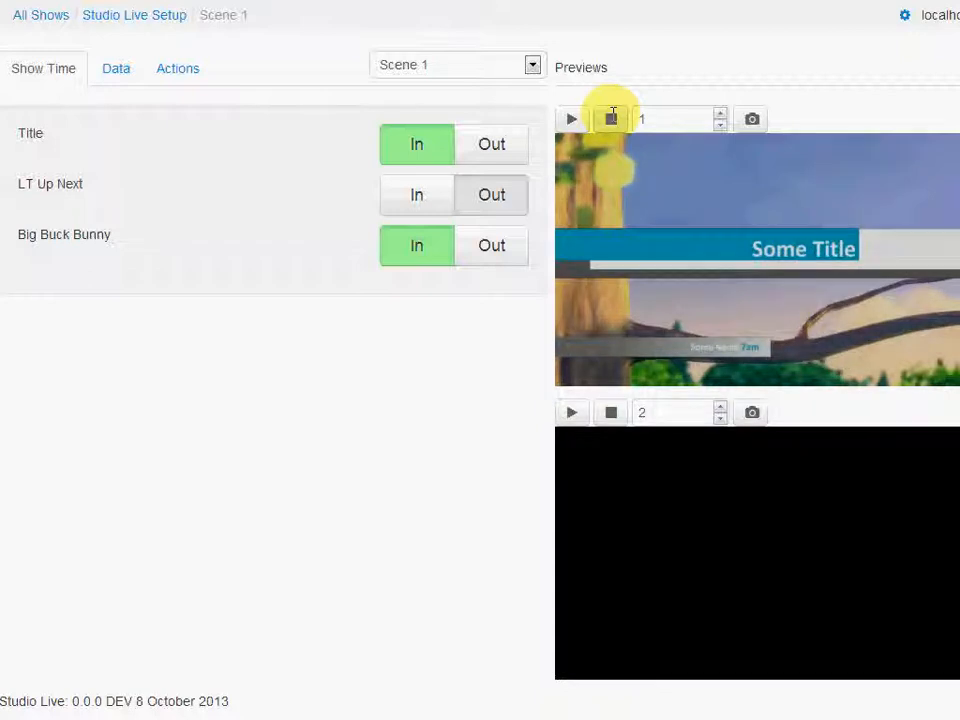
mouse_move(861, 371)
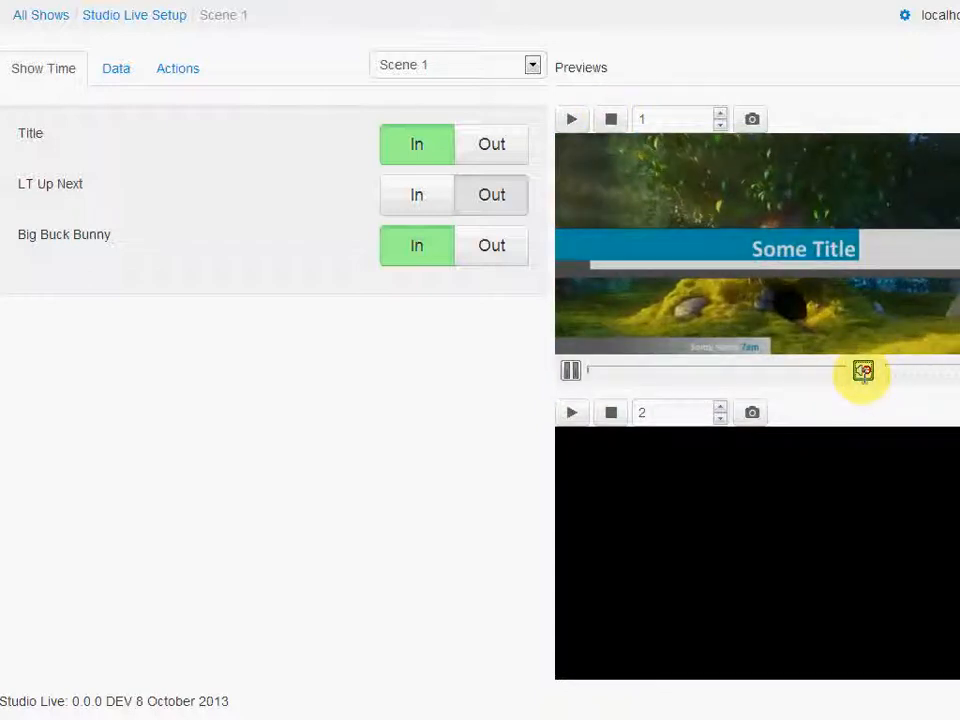